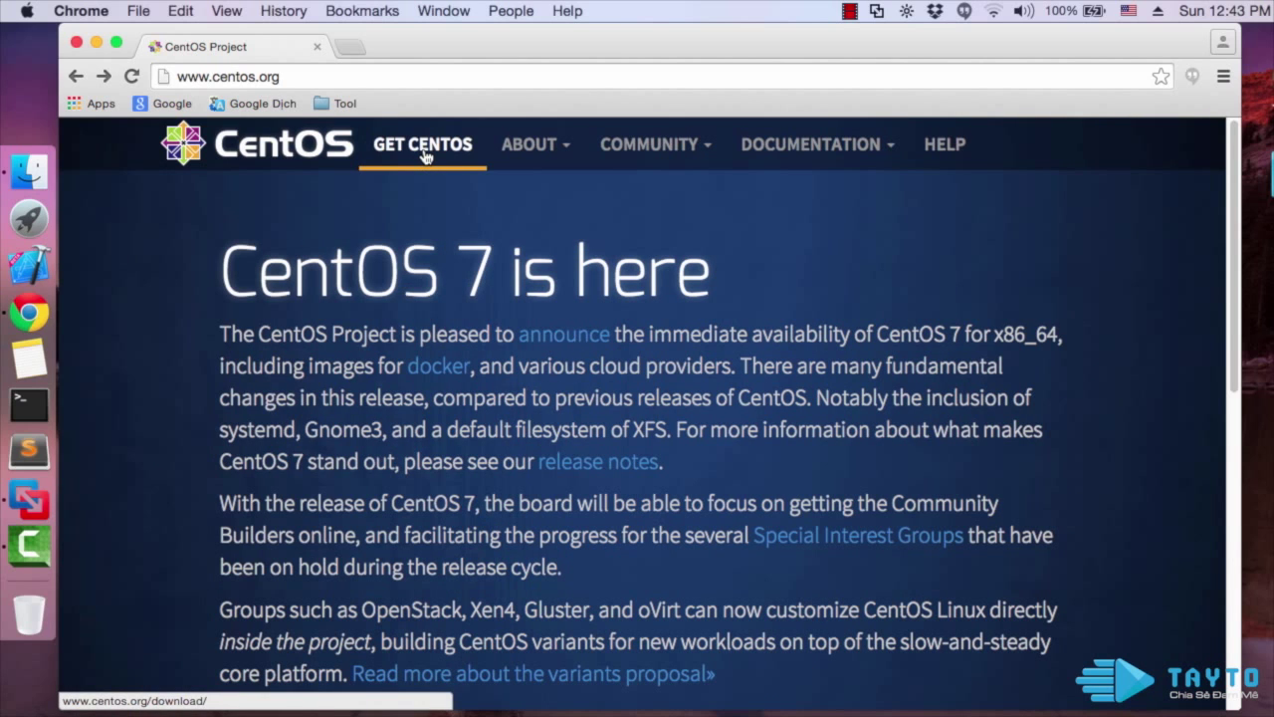
Follow GET CENTOS on centos.org and scroll to the DVD and Everything ISO options
left_click(425, 156)
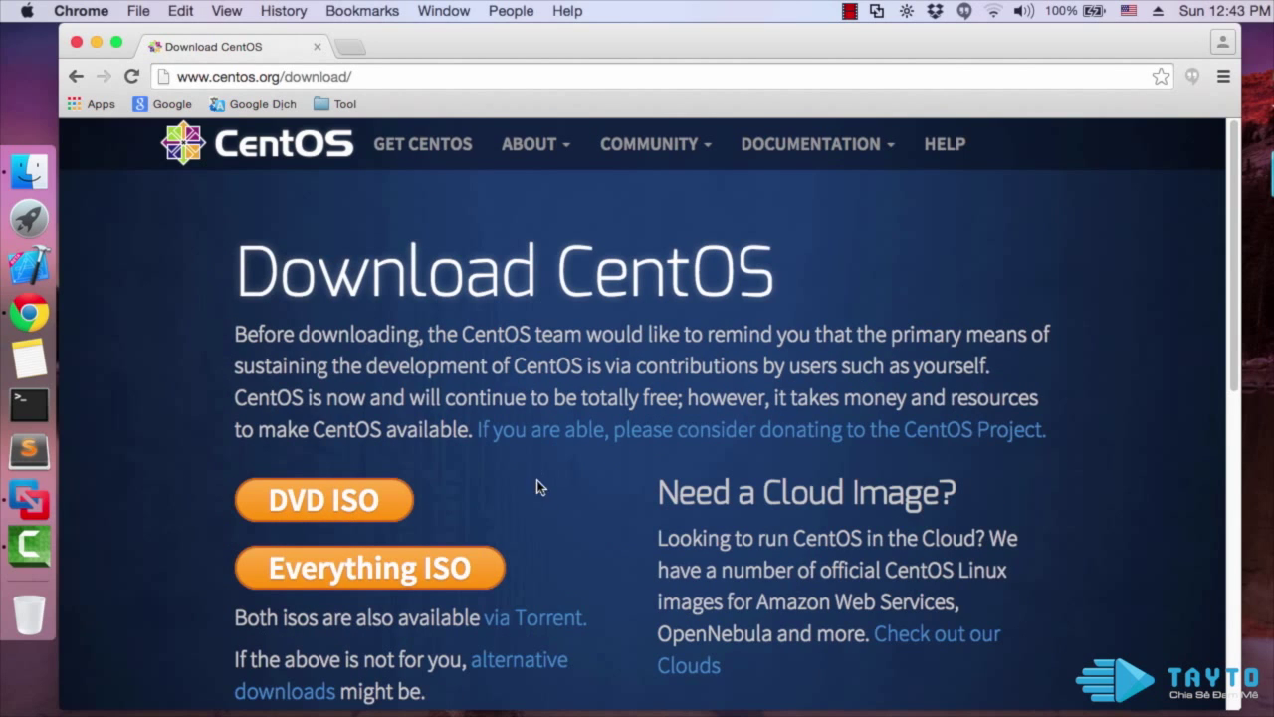
scroll(560, 610, "down", 1)
scroll(561, 610, "down", 1)
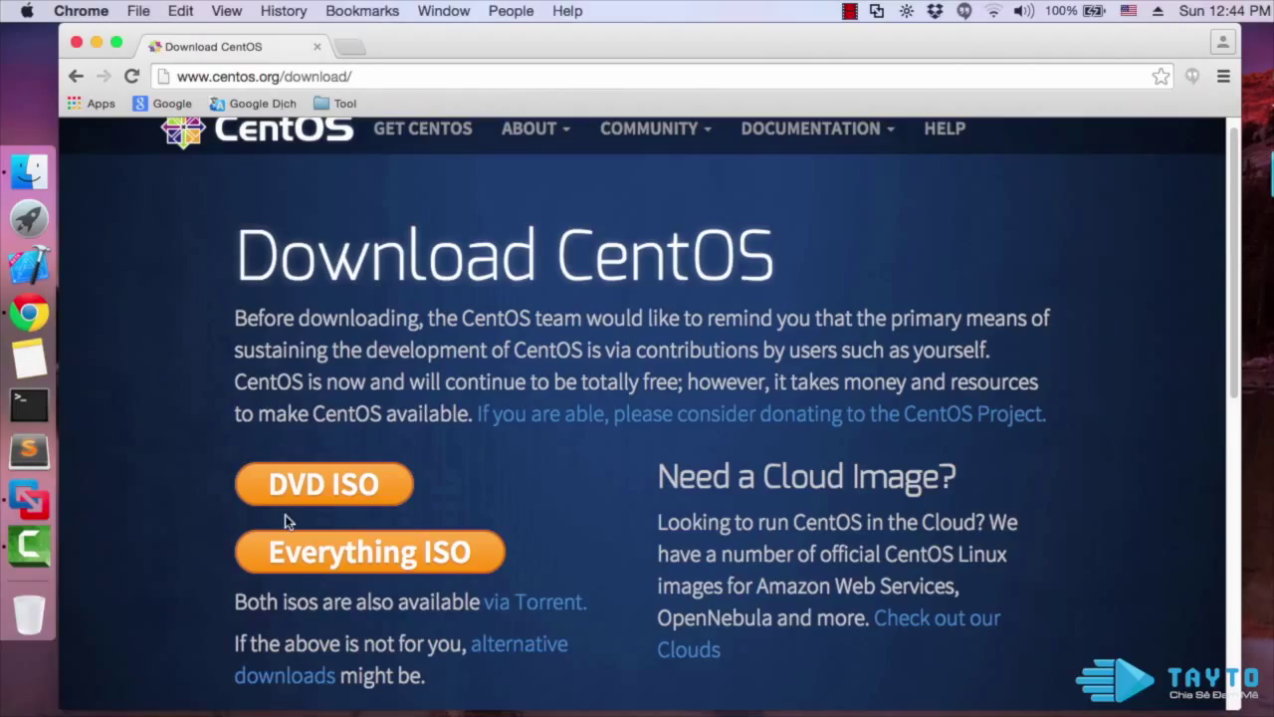
Open alternative downloads and follow the CentOS-6 x86_64 link to the mirror list
left_click(534, 652)
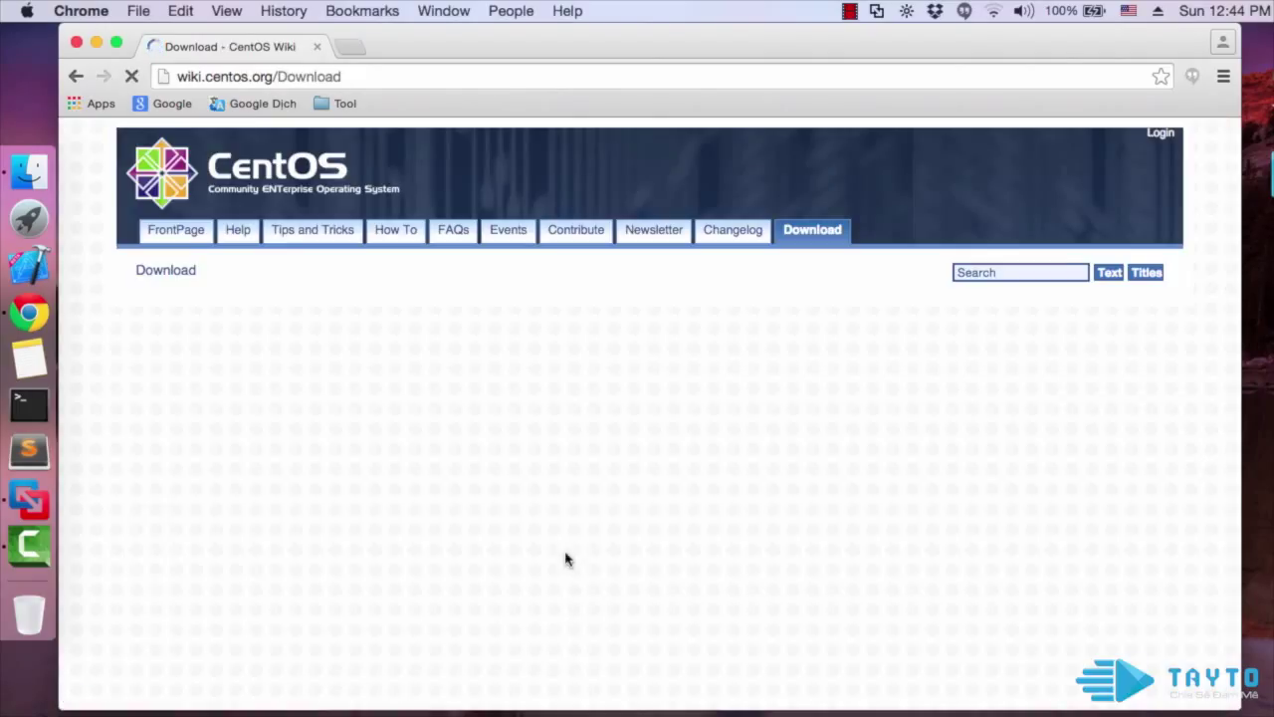
scroll(481, 491, "down", 4)
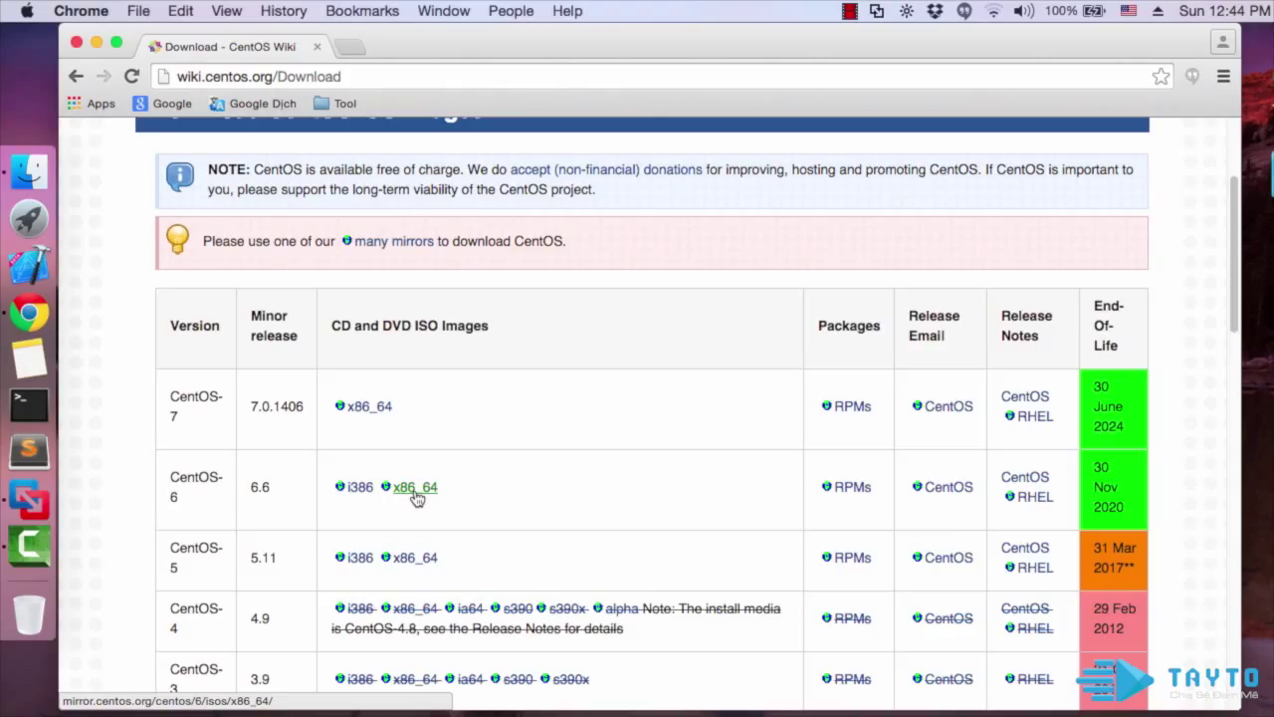
left_click(416, 498)
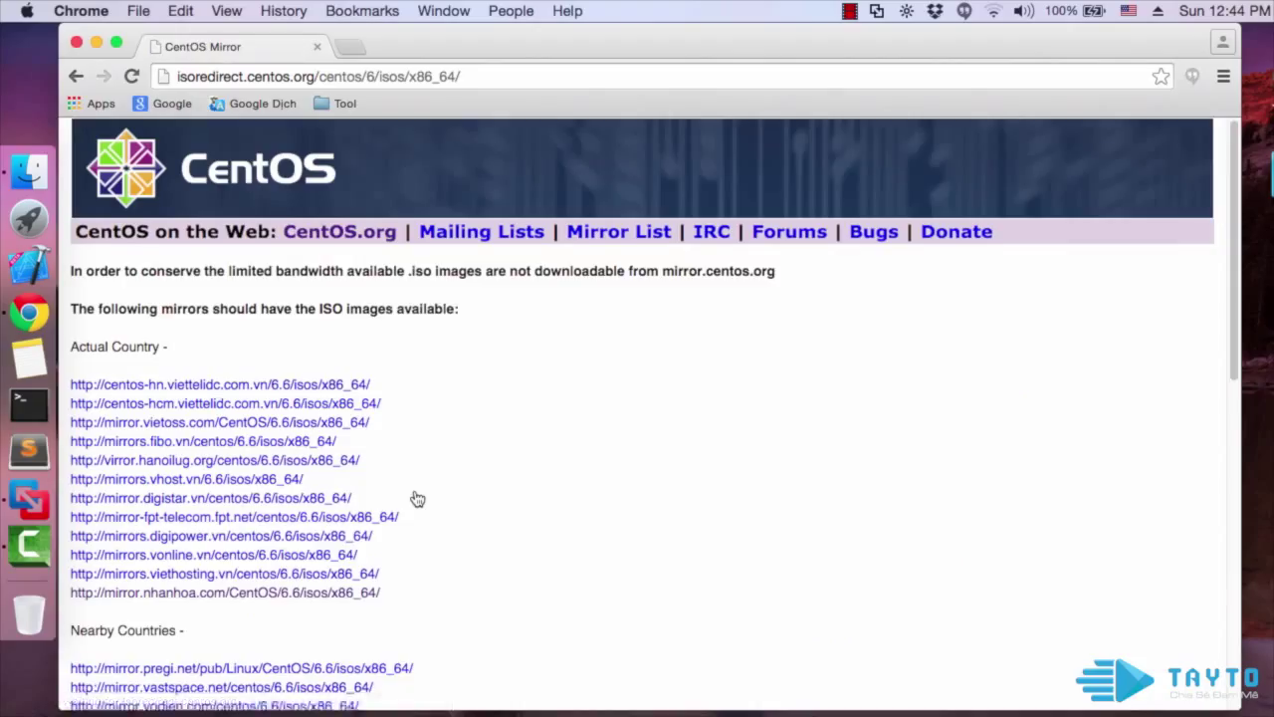
scroll(416, 498, "down", 1)
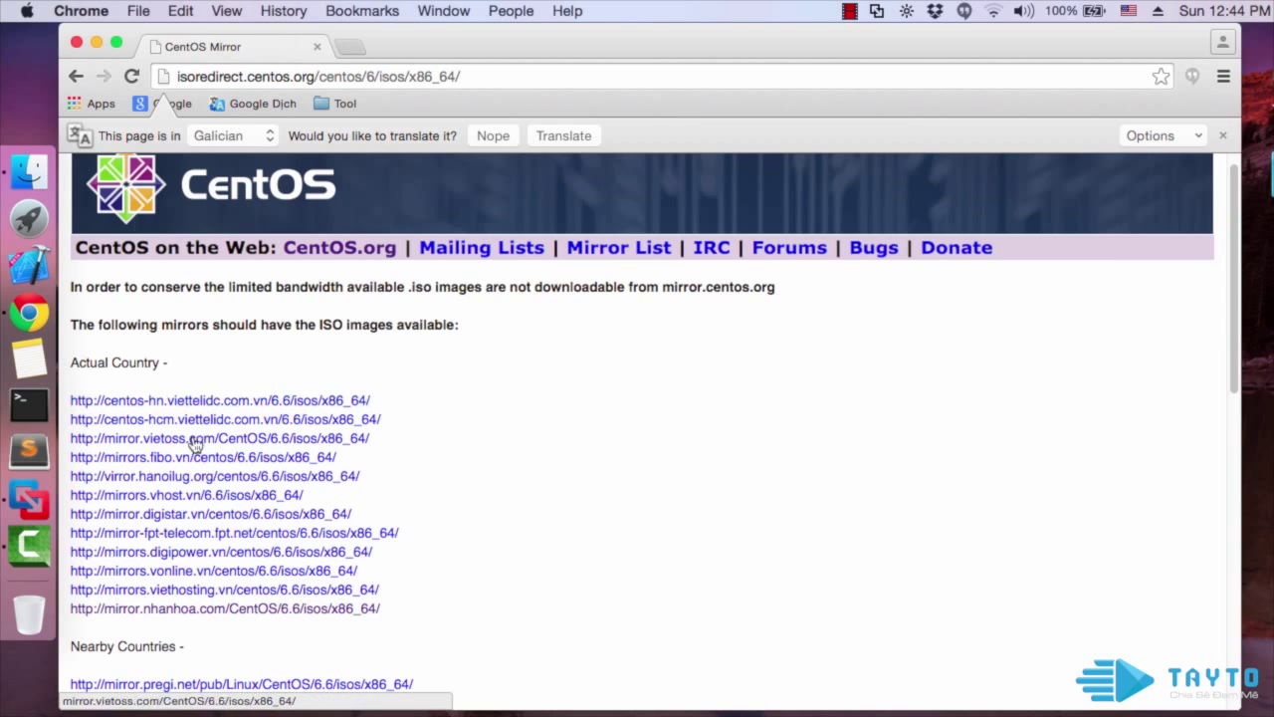
Download CentOS-6.6-x86_64-minimal.iso from the mirror.nhanhoa.com CentOS 6.6 directory
left_click(240, 619)
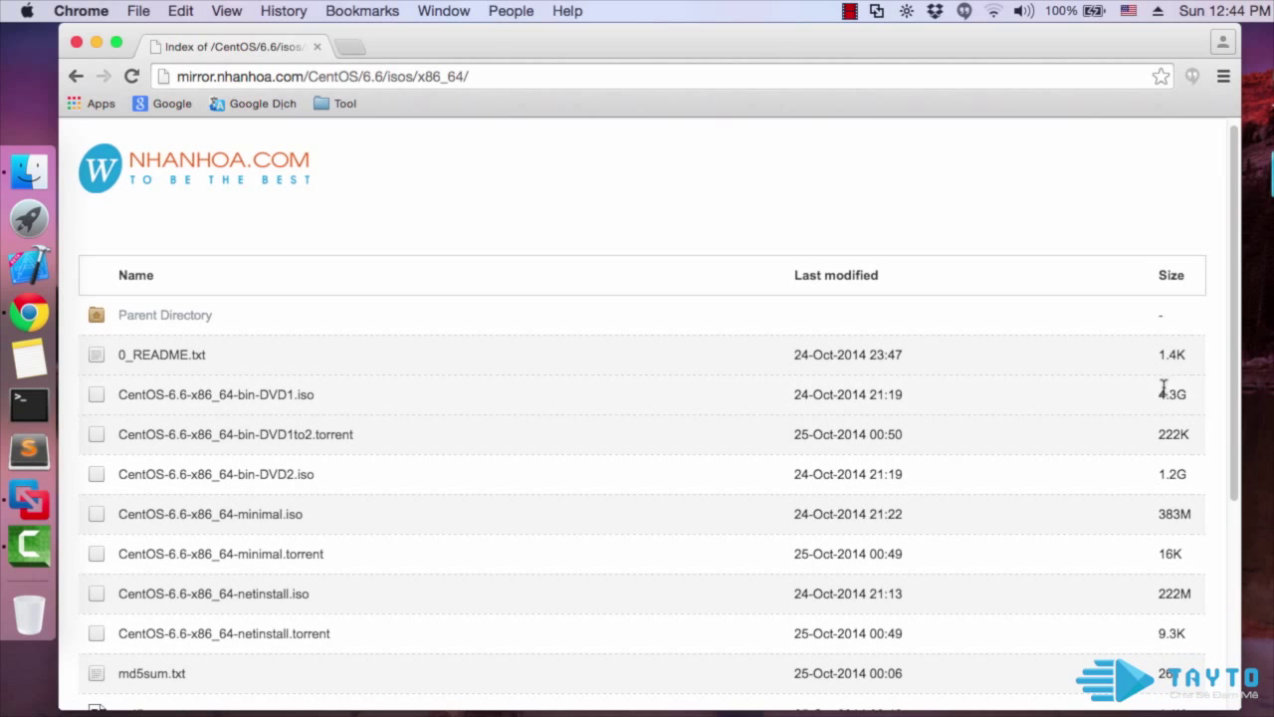
left_click_drag(1156, 396, 1181, 395)
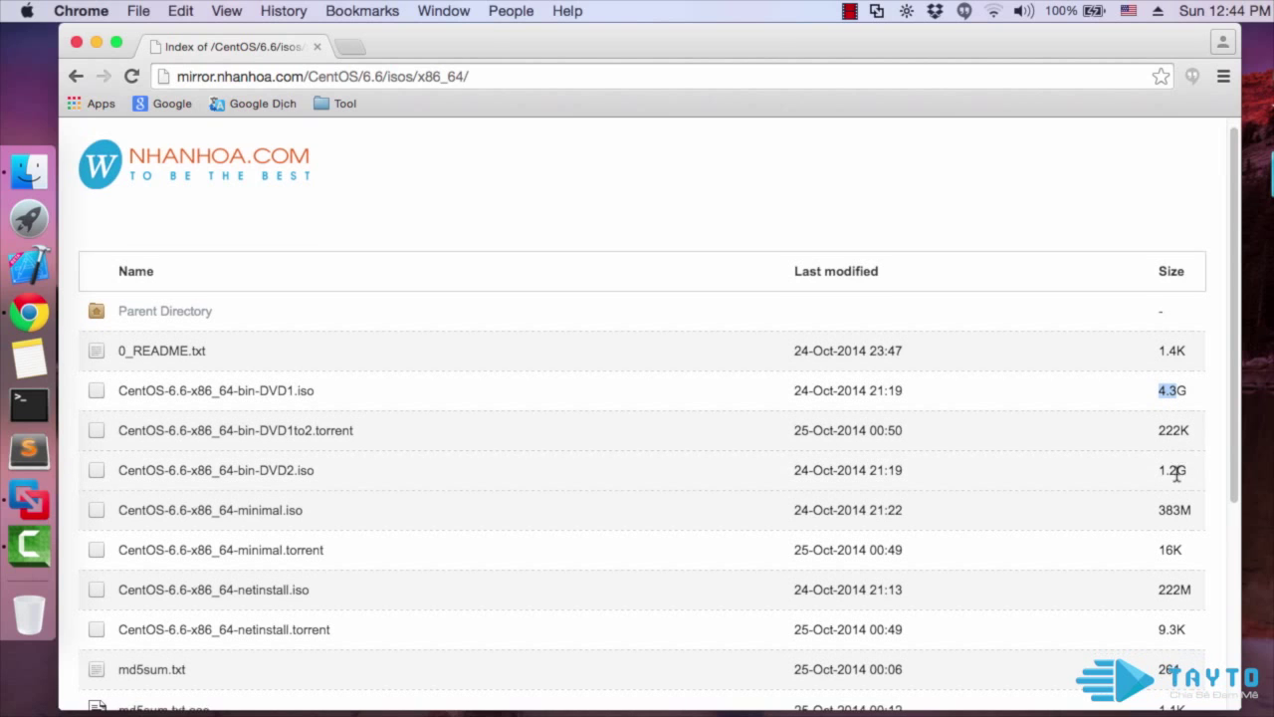
scroll(1178, 475, "down", 2)
scroll(1175, 476, "down", 1)
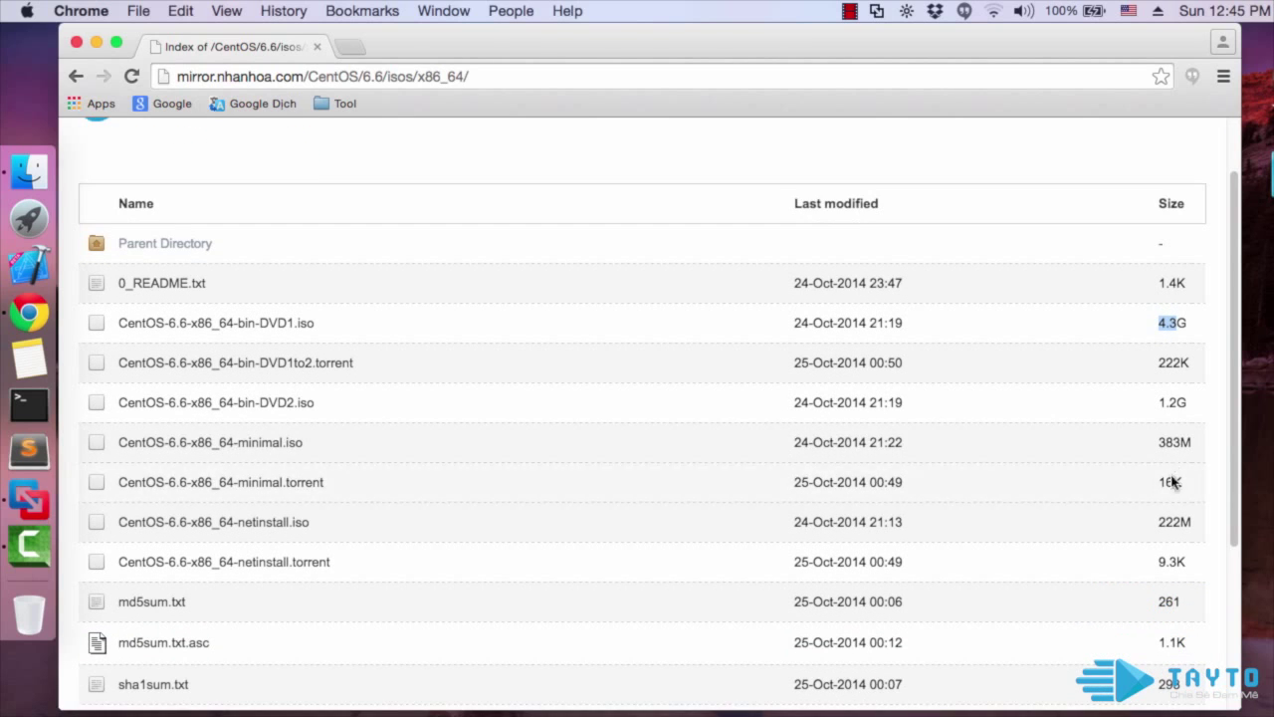
left_click(1122, 440)
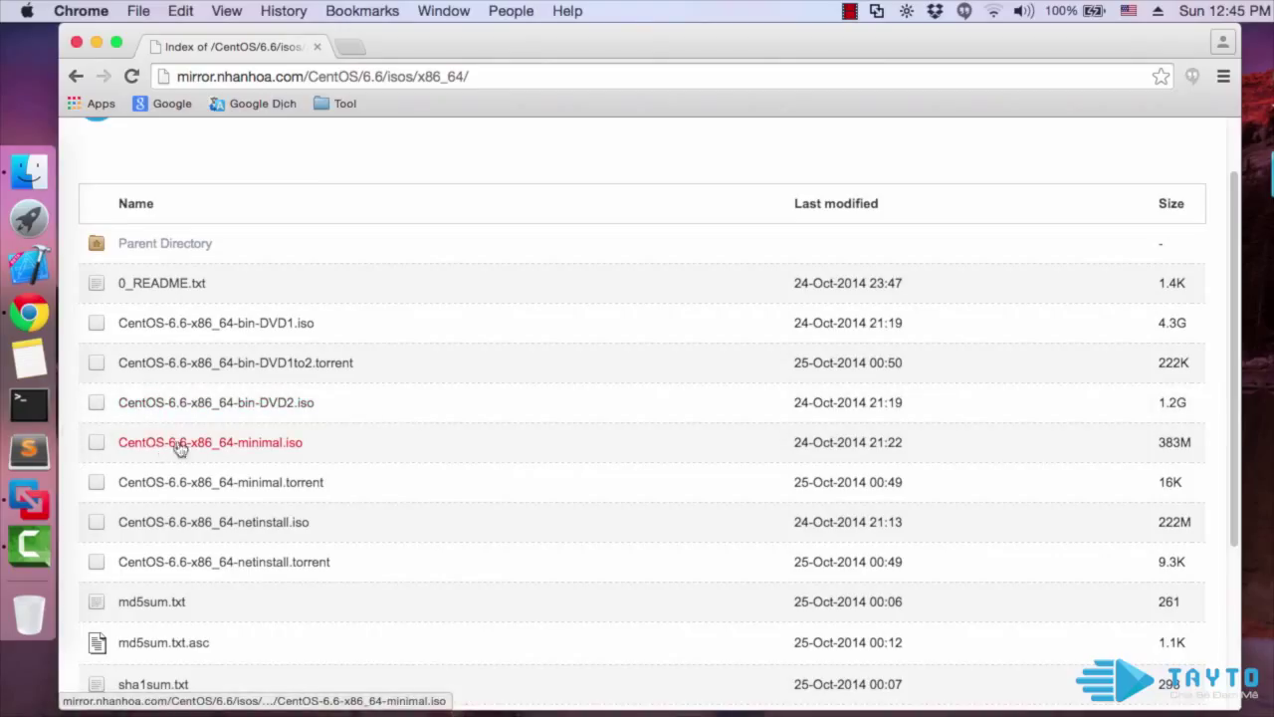
Minimize Chrome and check the downloaded CentOS ISO on the Desktop
left_click(97, 44)
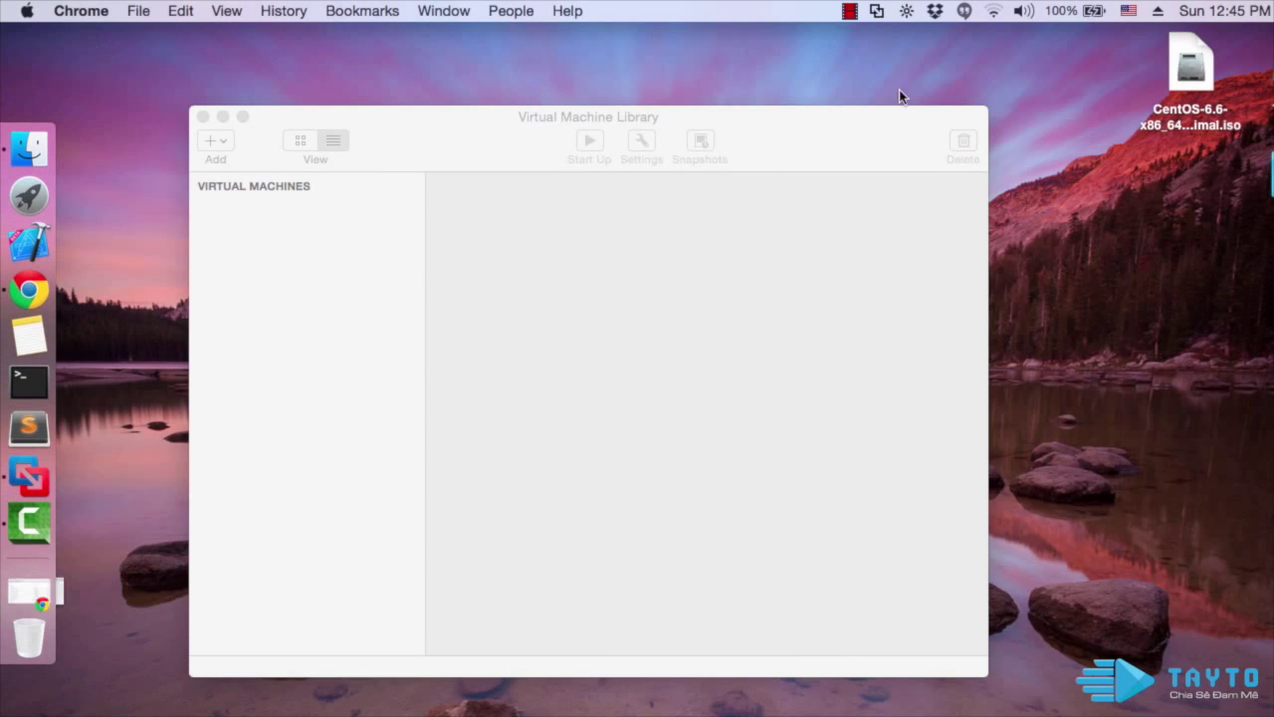
left_click(1183, 89)
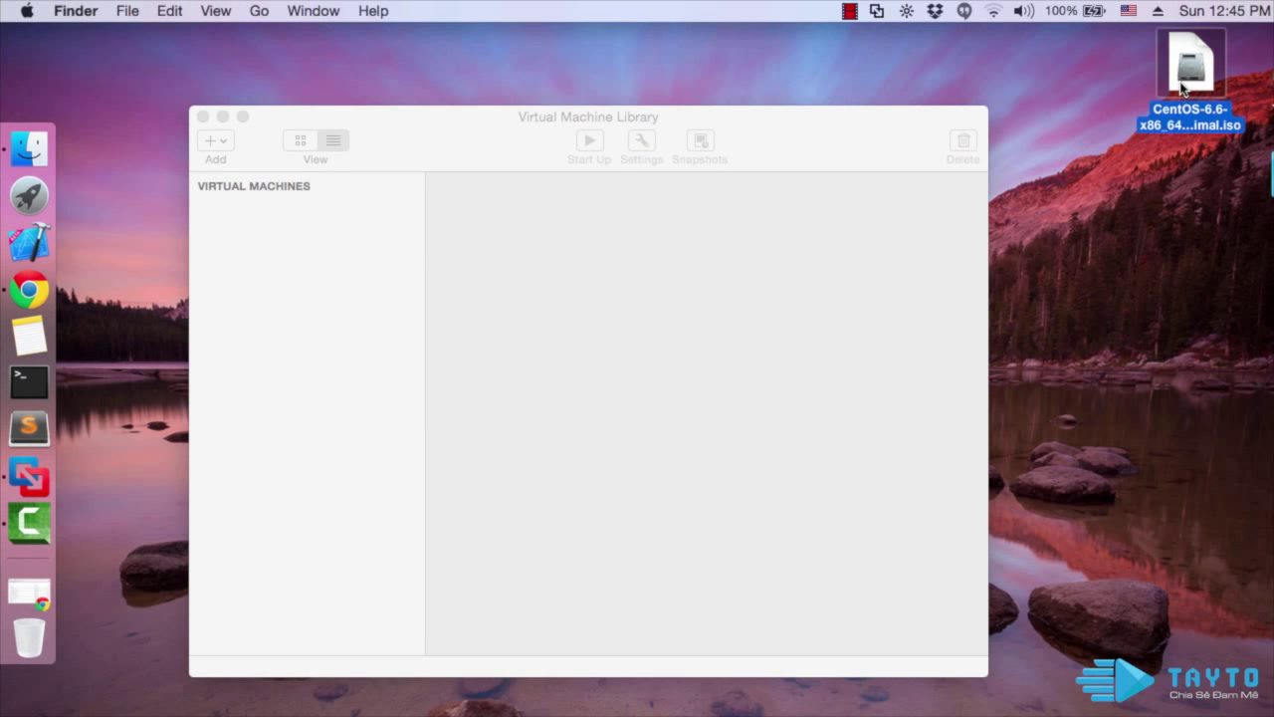
left_click(1102, 84)
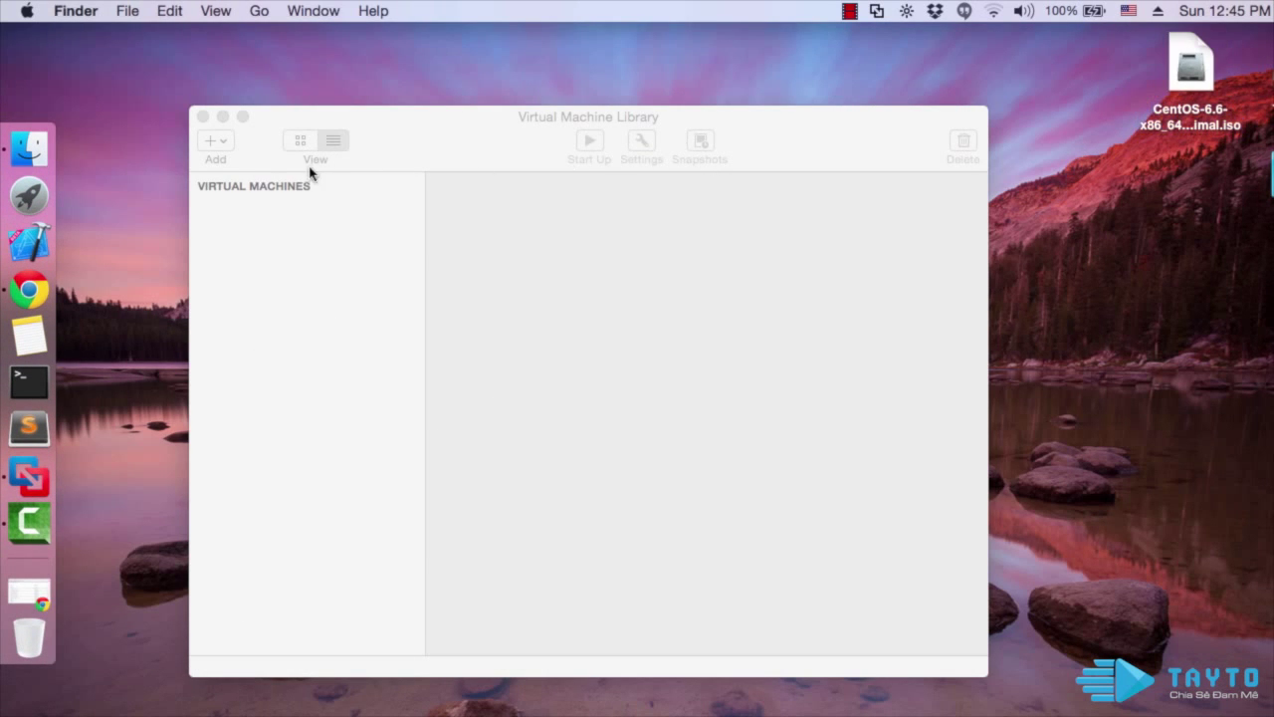
Start a new VM that installs from the Desktop's CentOS-6.6-x86_64-minimal.iso image
left_click(223, 146)
left_click(245, 165)
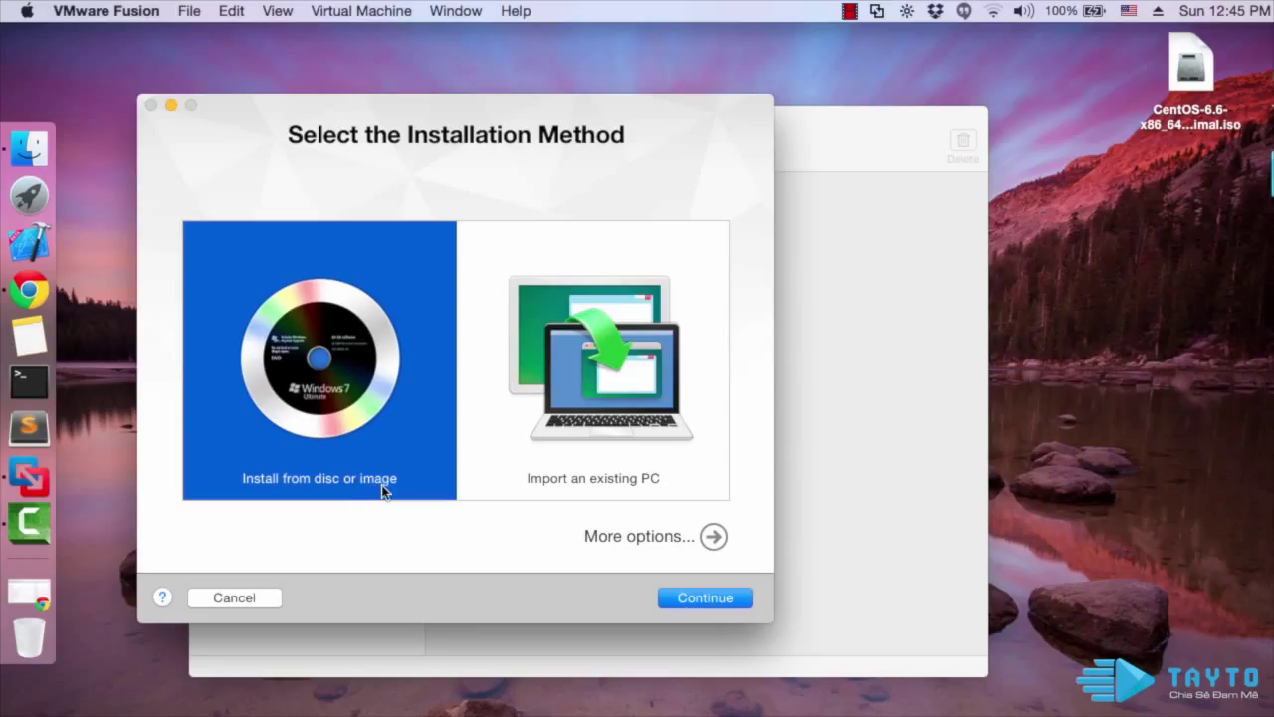
left_click(1188, 126)
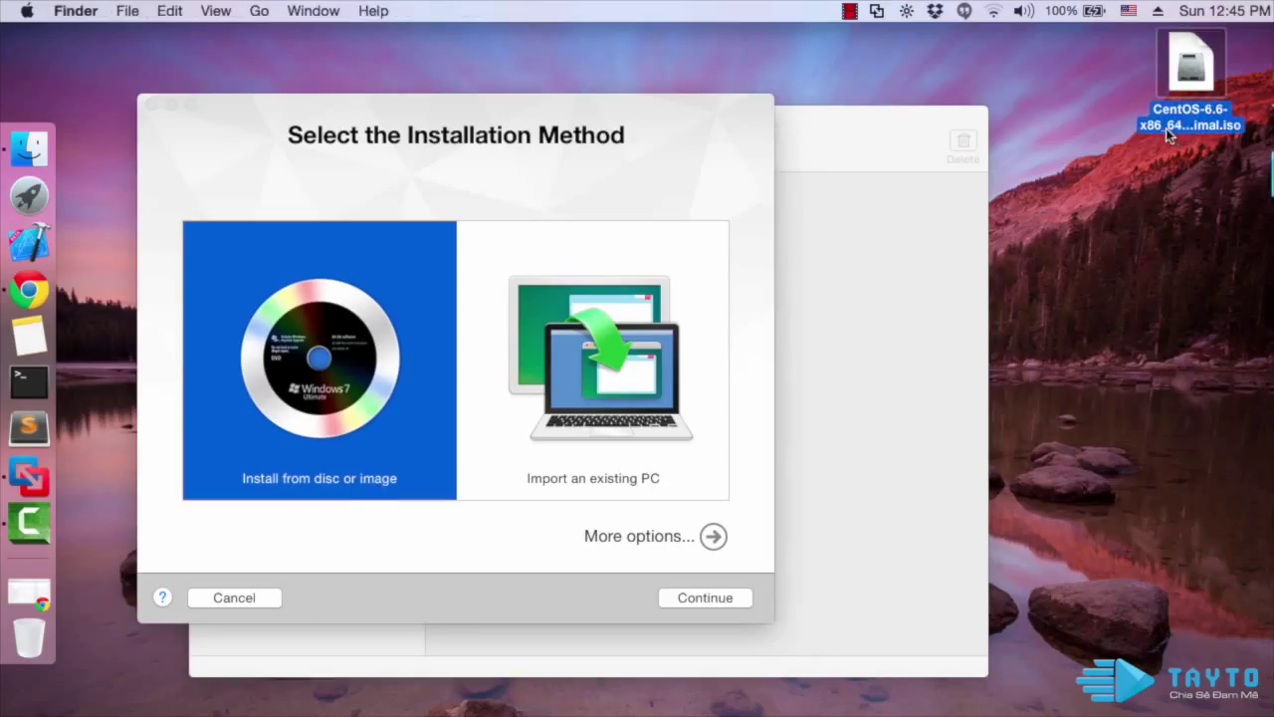
left_click(695, 601)
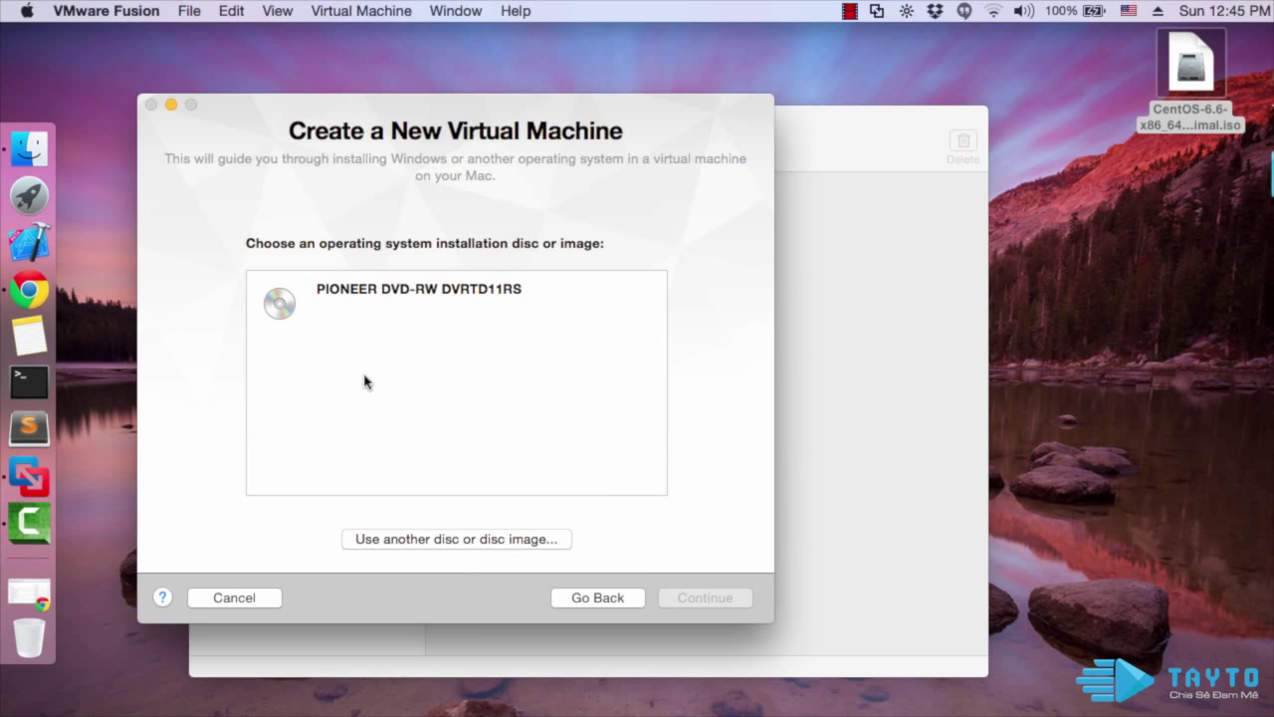
left_click(476, 540)
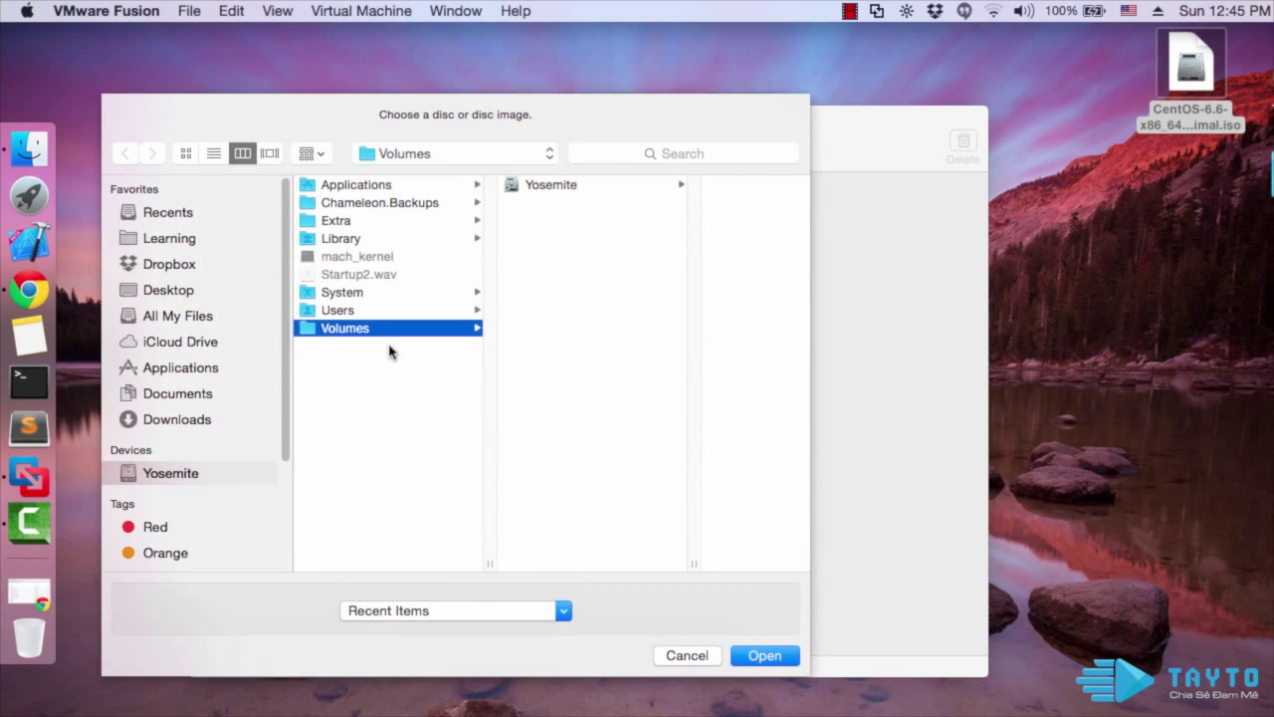
left_click(173, 291)
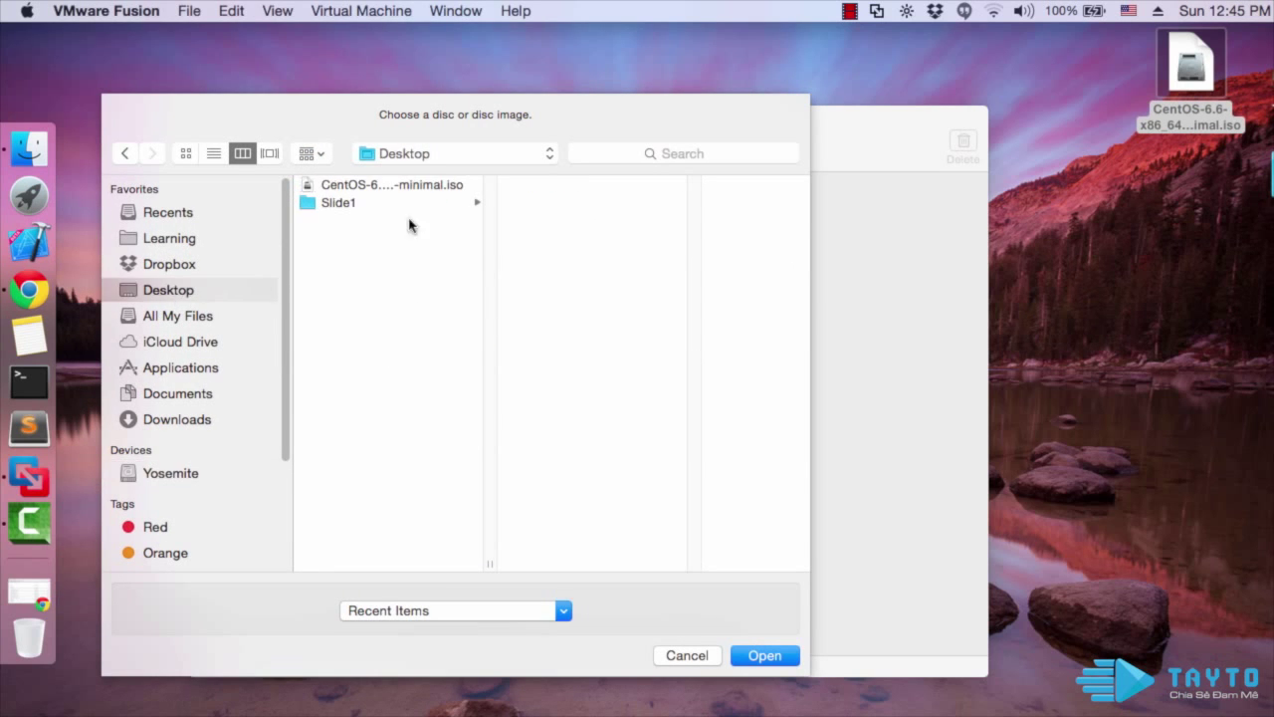
double_click(408, 185)
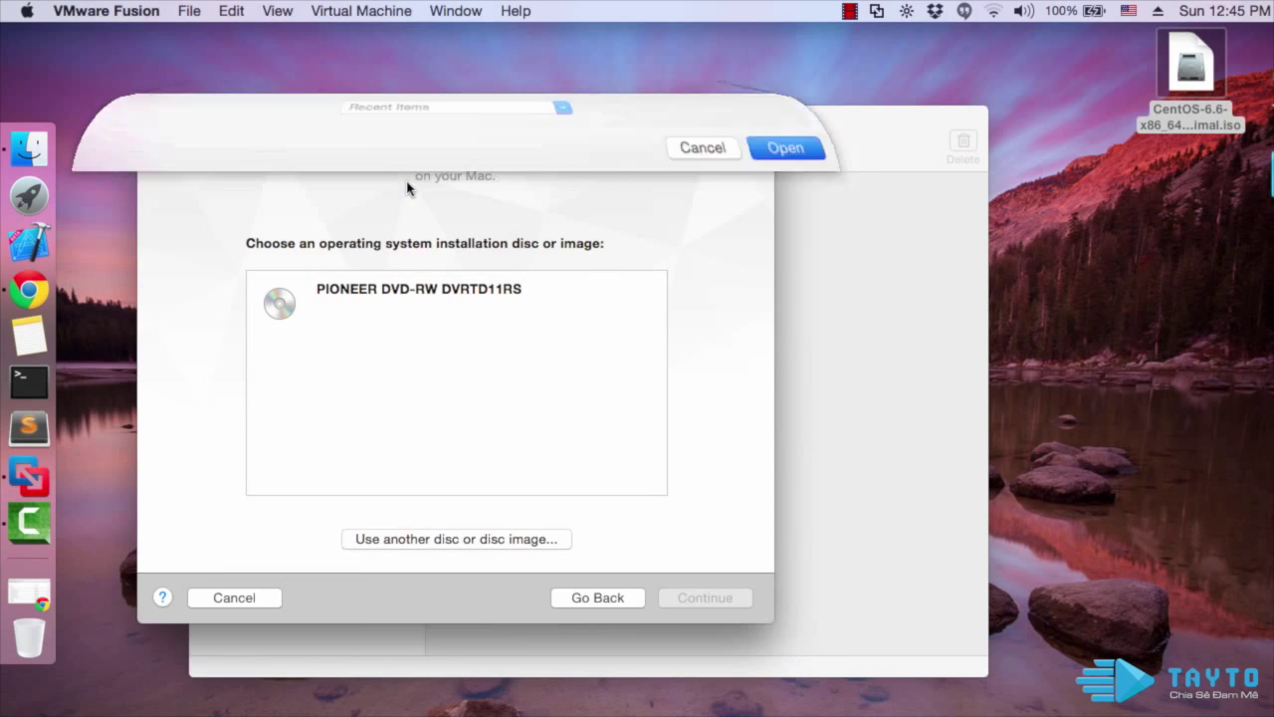
left_click(708, 596)
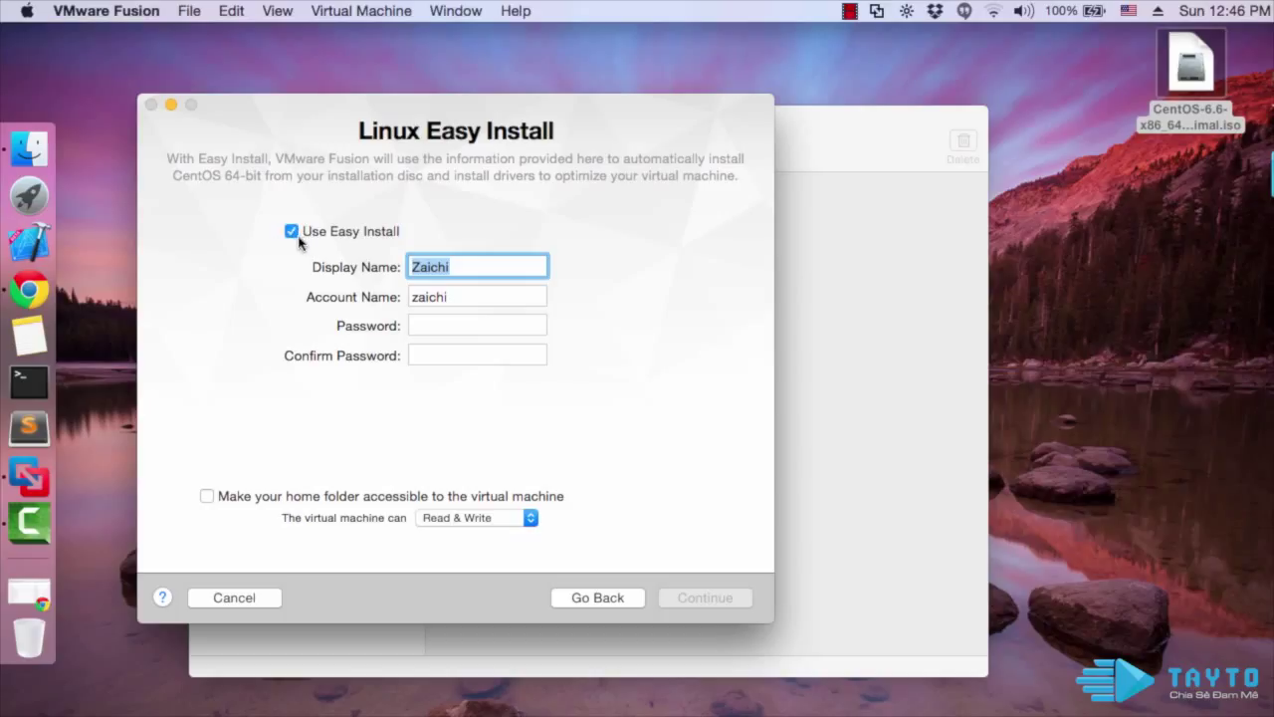
Turn off Easy Install, choose Customize Settings, and save the VM as CentOS 64-bit
left_click(291, 231)
left_click(292, 231)
left_click(690, 598)
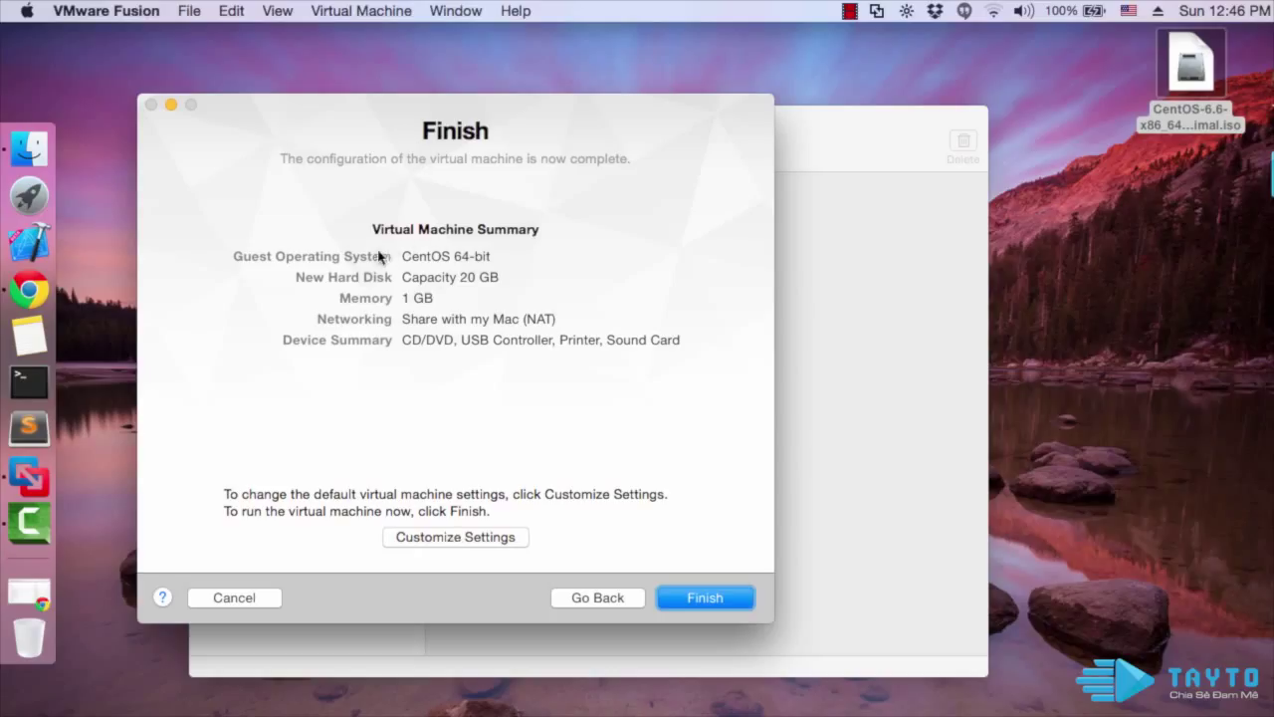
left_click(508, 539)
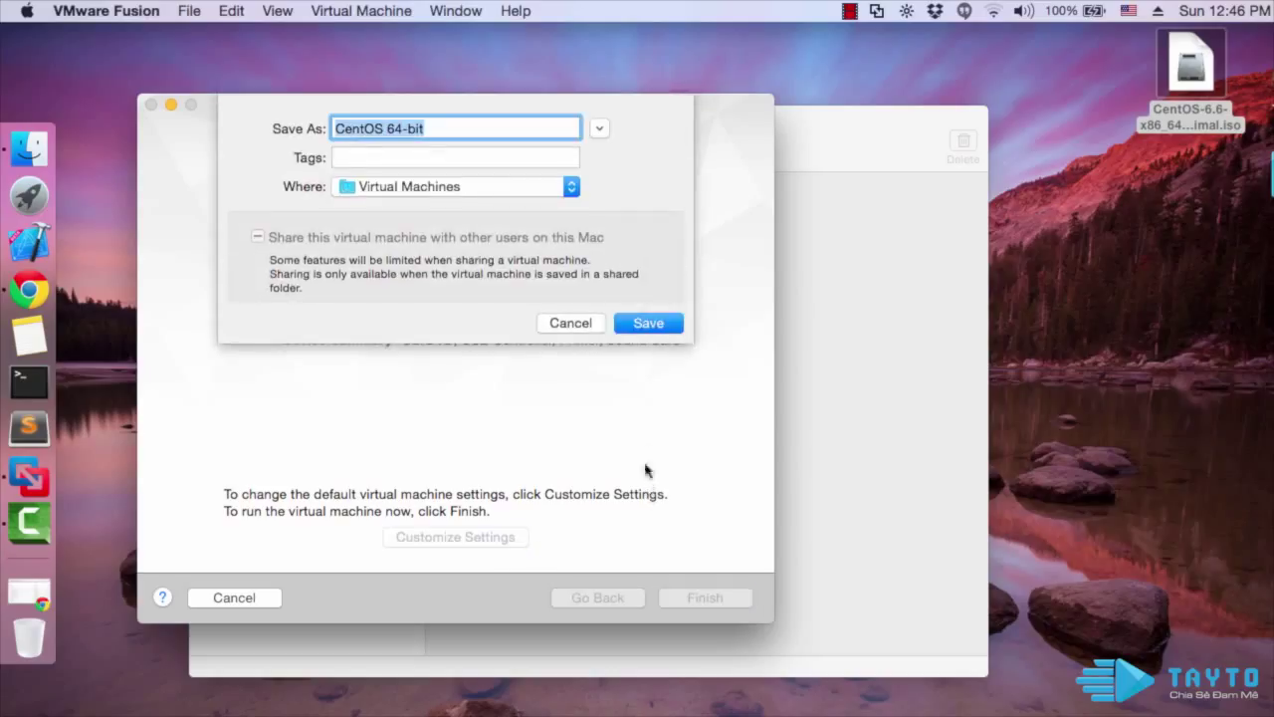
left_click(647, 323)
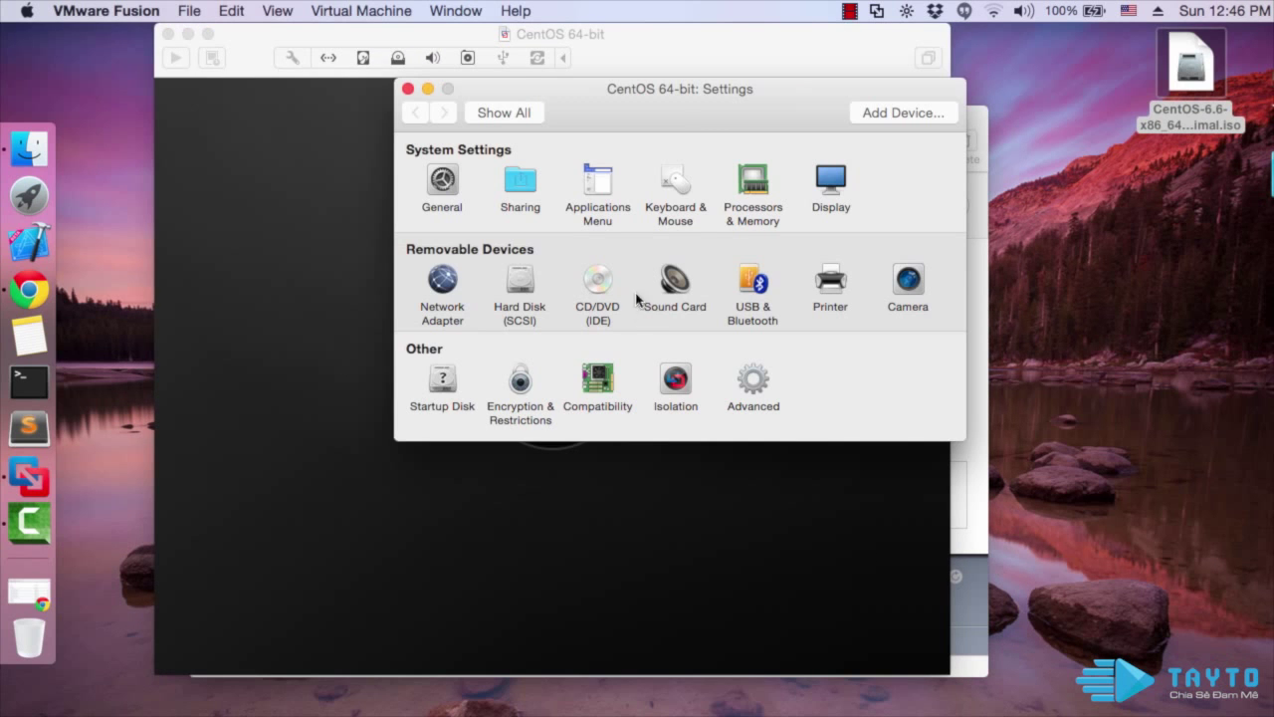
Set the VM's network adapter to Bridged Autodetect
left_click(764, 192)
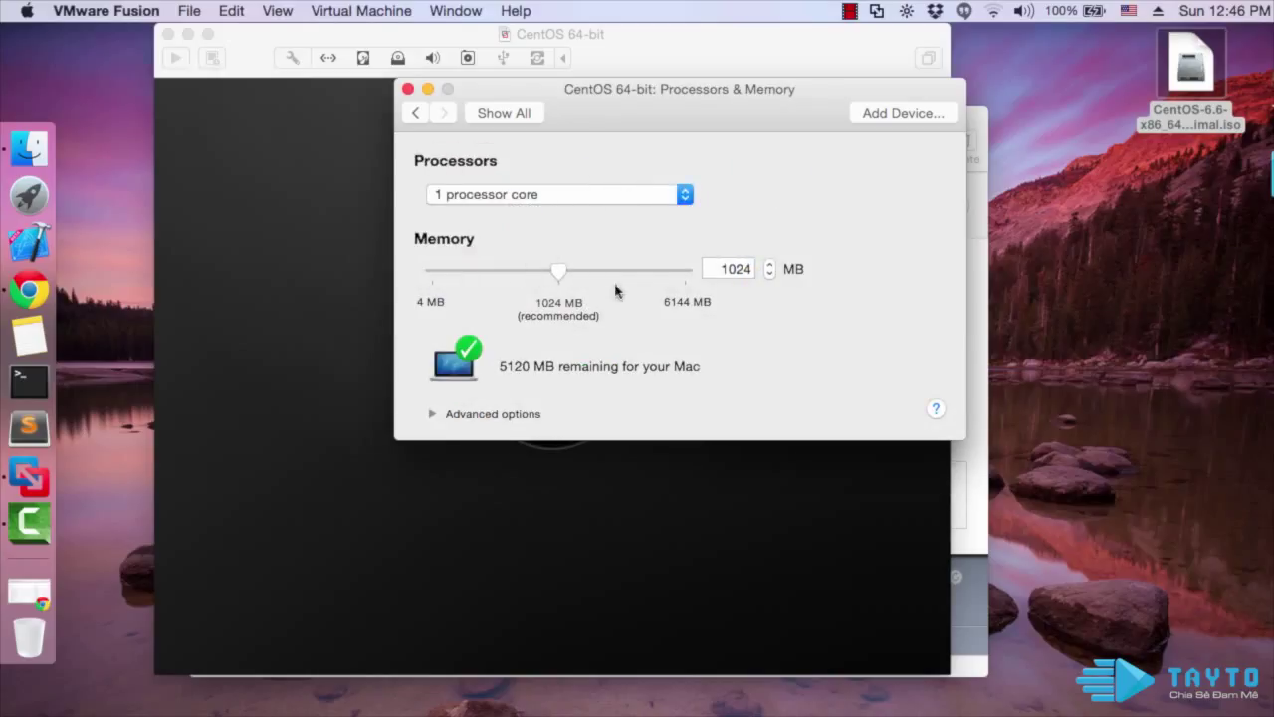
left_click(502, 116)
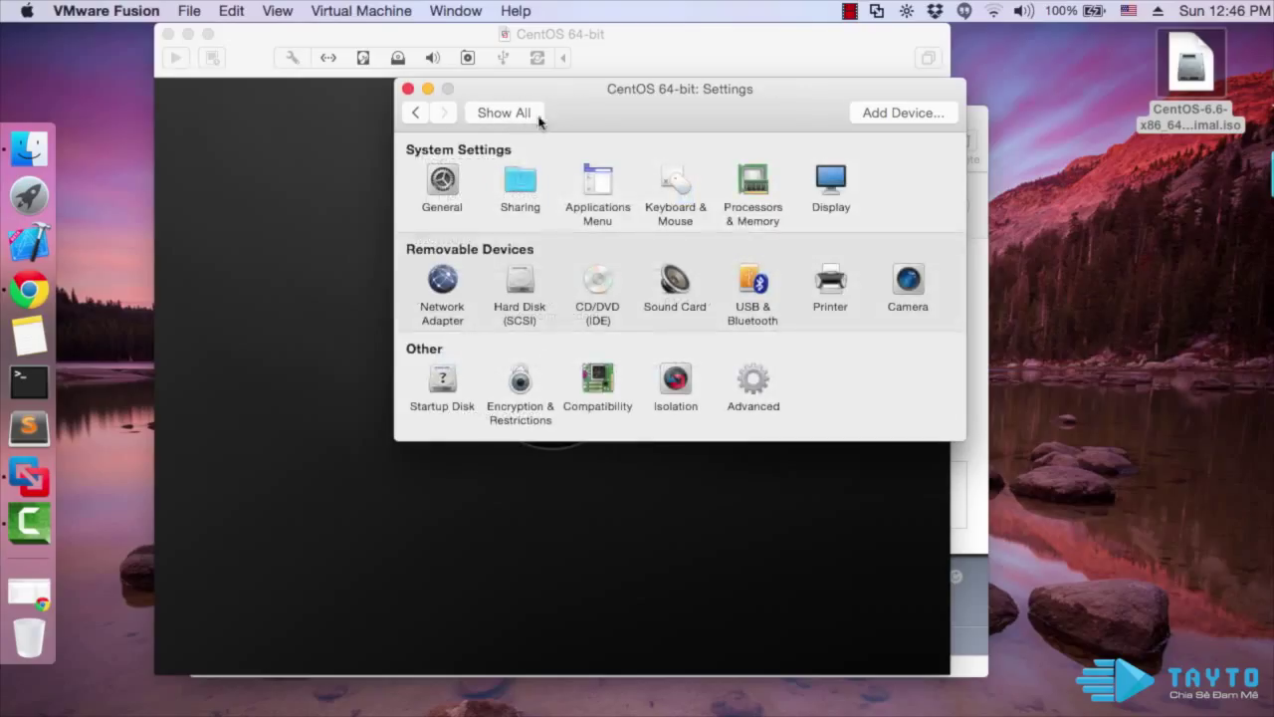
left_click(444, 289)
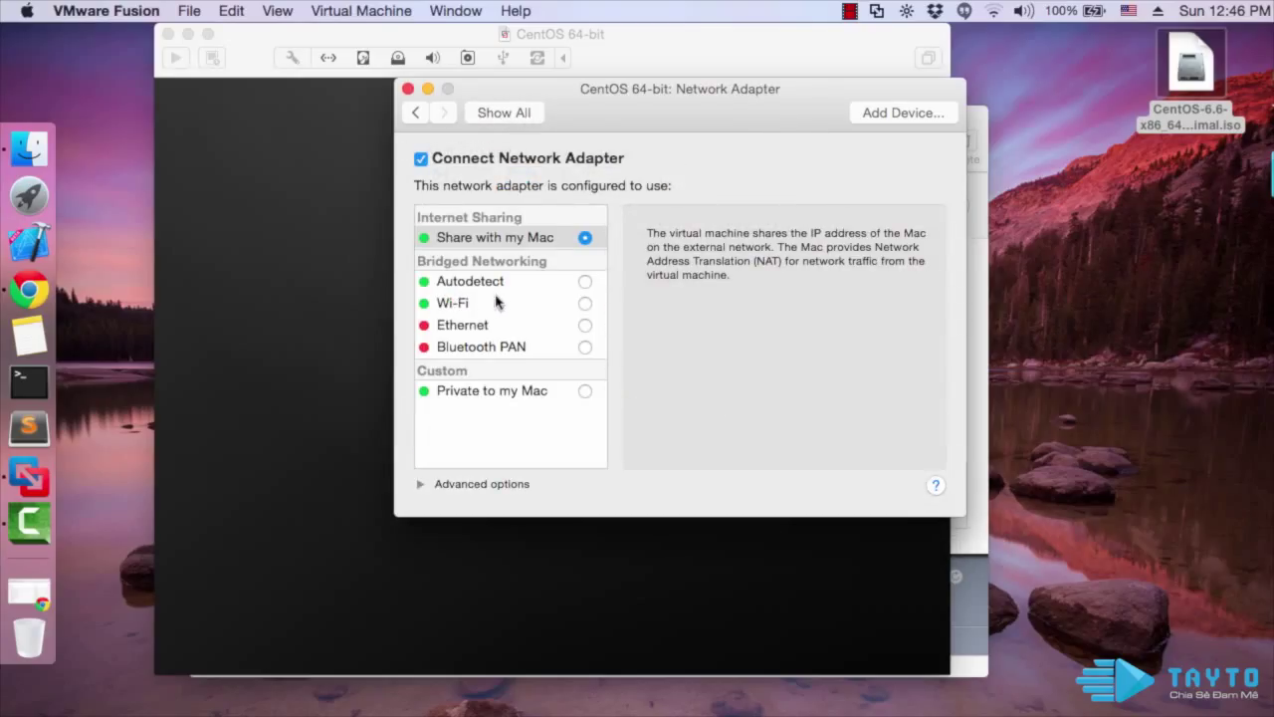
left_click(585, 283)
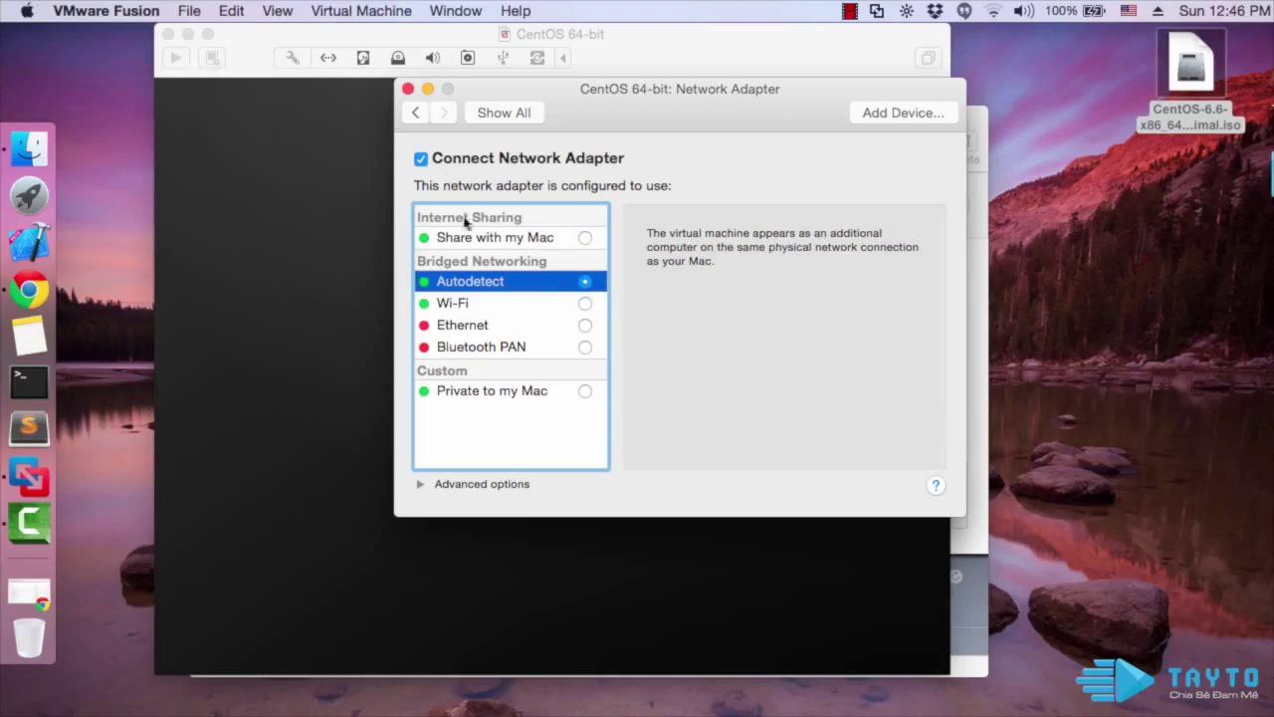
left_click(486, 117)
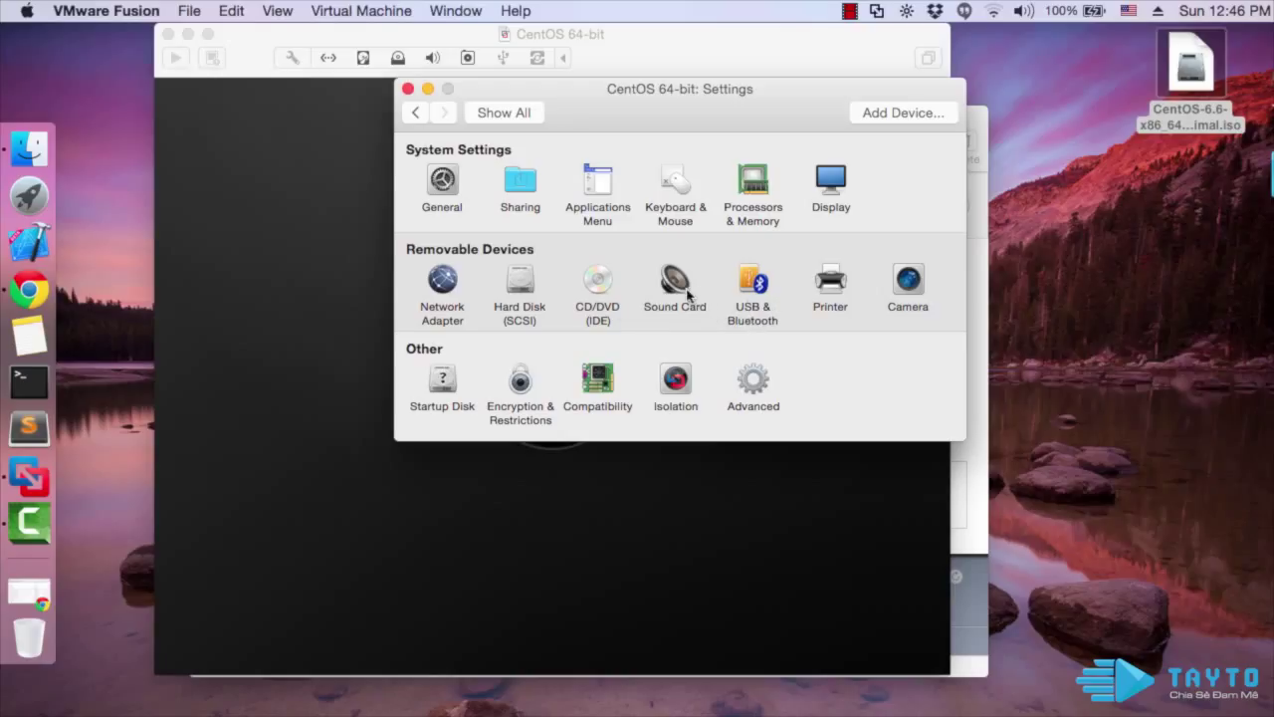
Remove the VM's printer port and close the Settings window
left_click(822, 295)
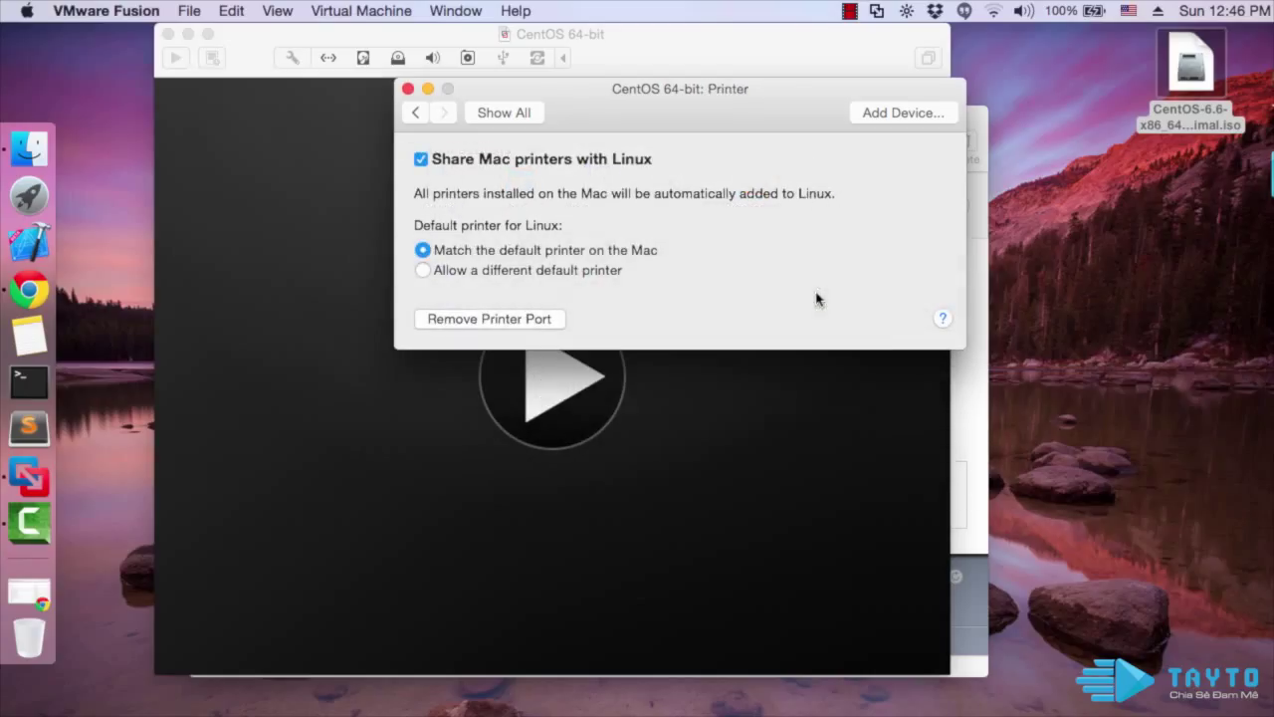
left_click(541, 319)
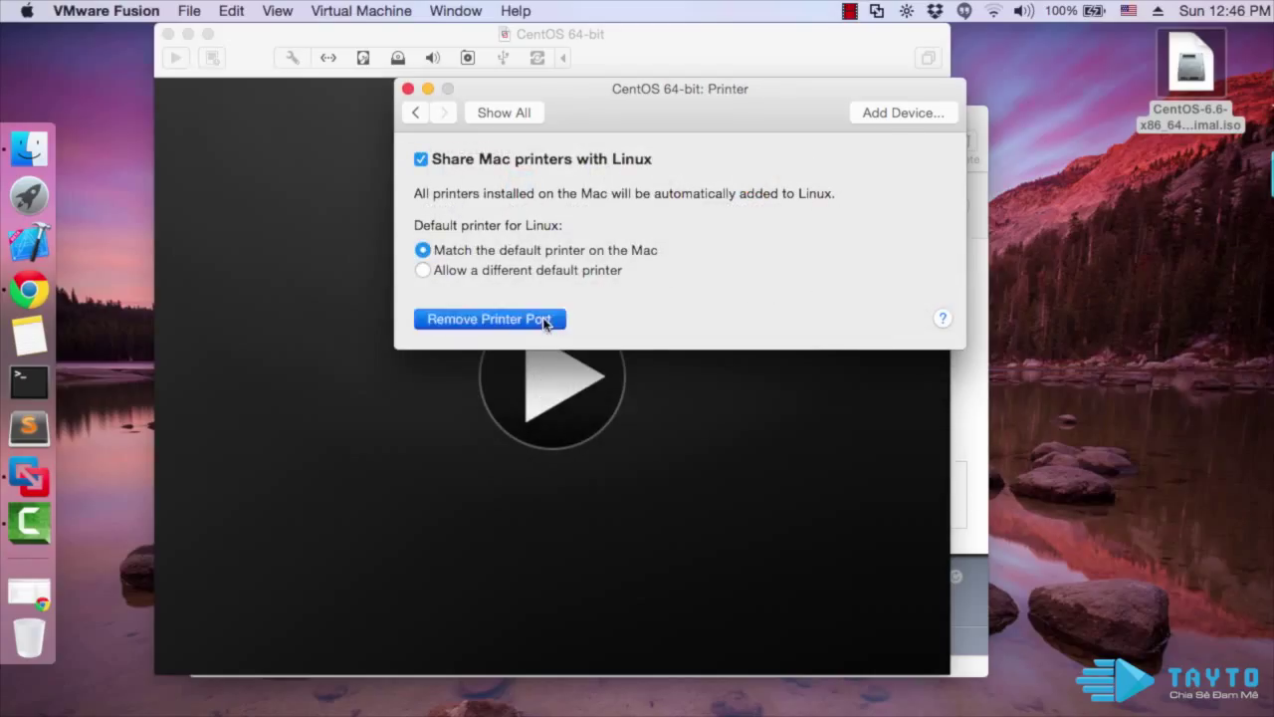
left_click(824, 240)
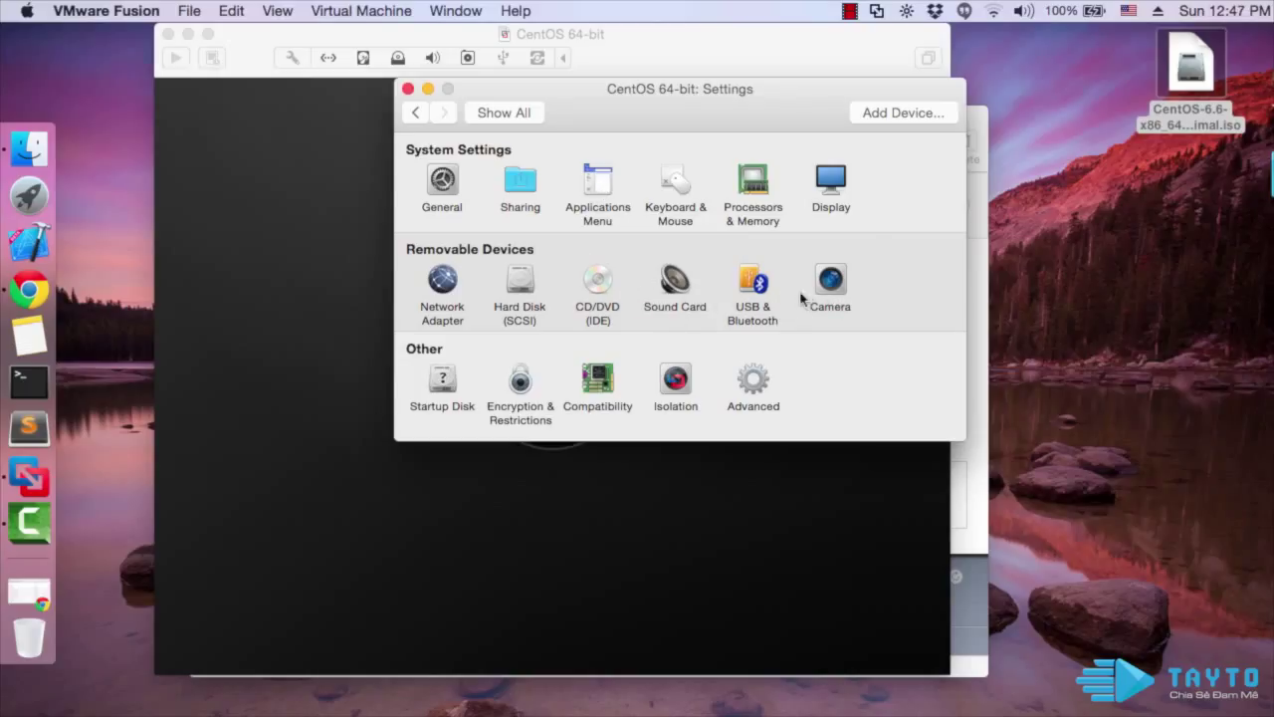
left_click(407, 89)
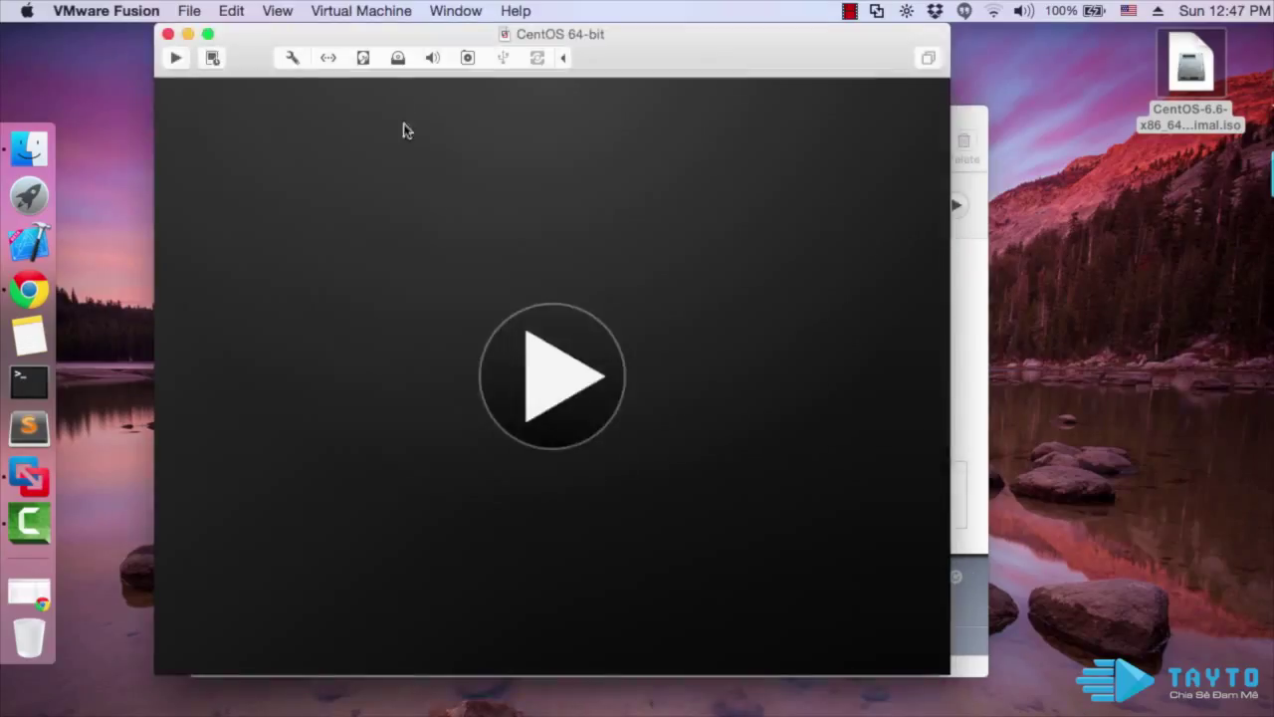
Power on the CentOS VM and choose 'Install or upgrade an existing system'
left_click(562, 393)
left_click(623, 386)
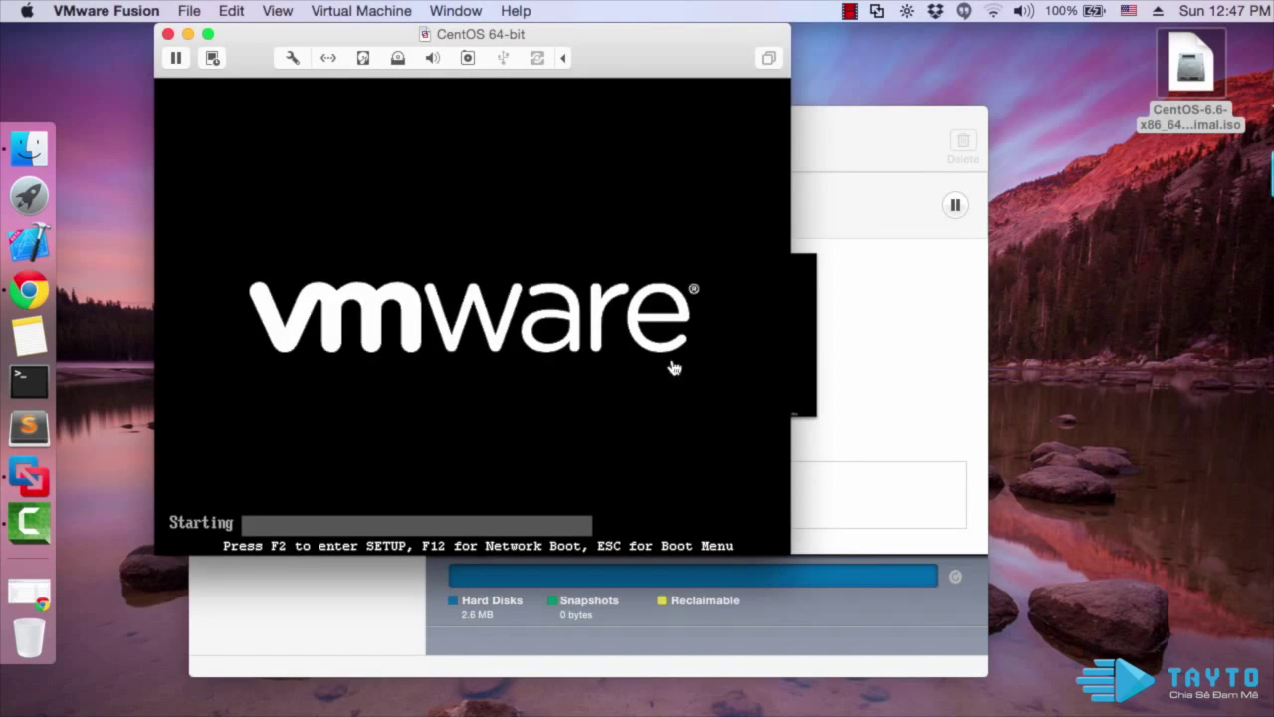
left_click(909, 154)
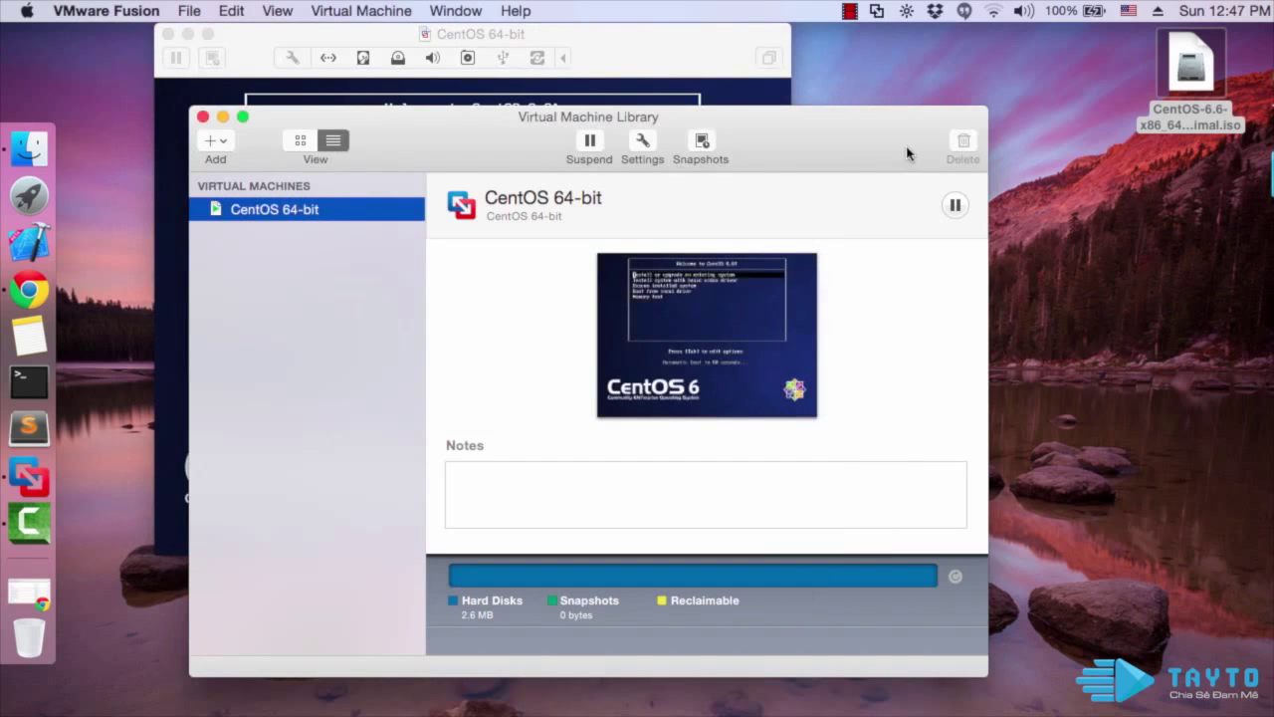
left_click(222, 117)
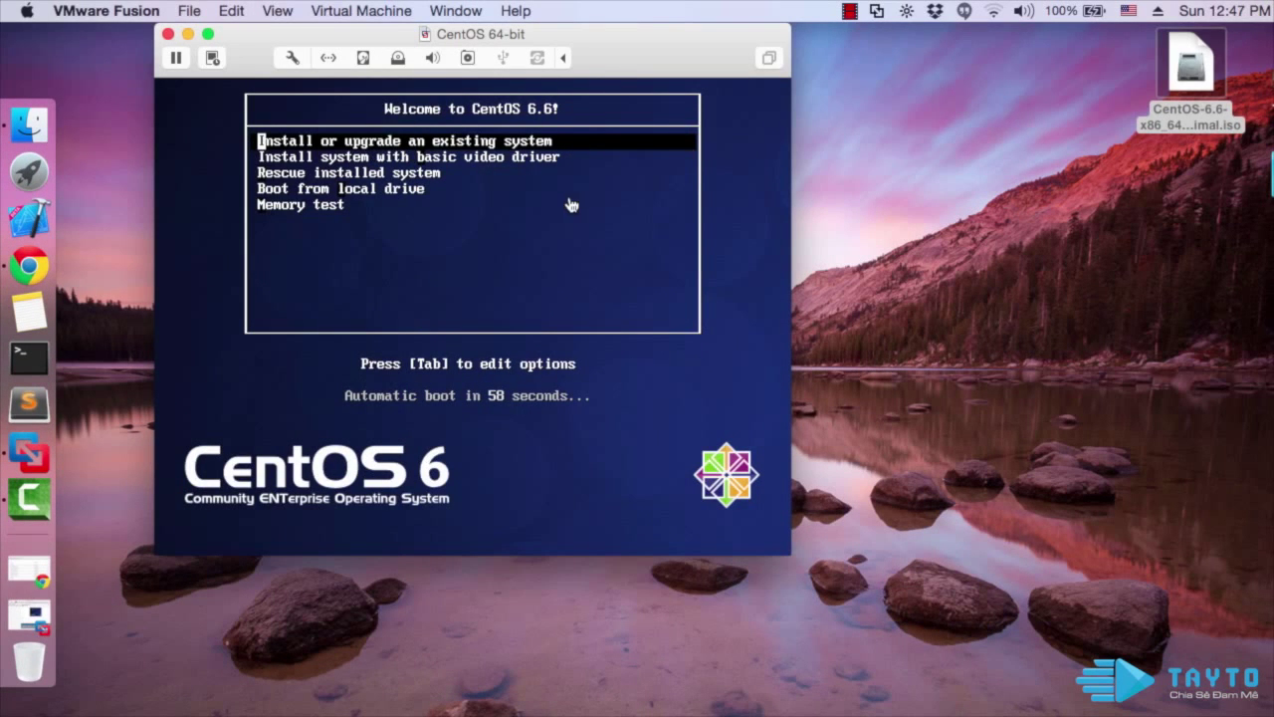
left_click(572, 151)
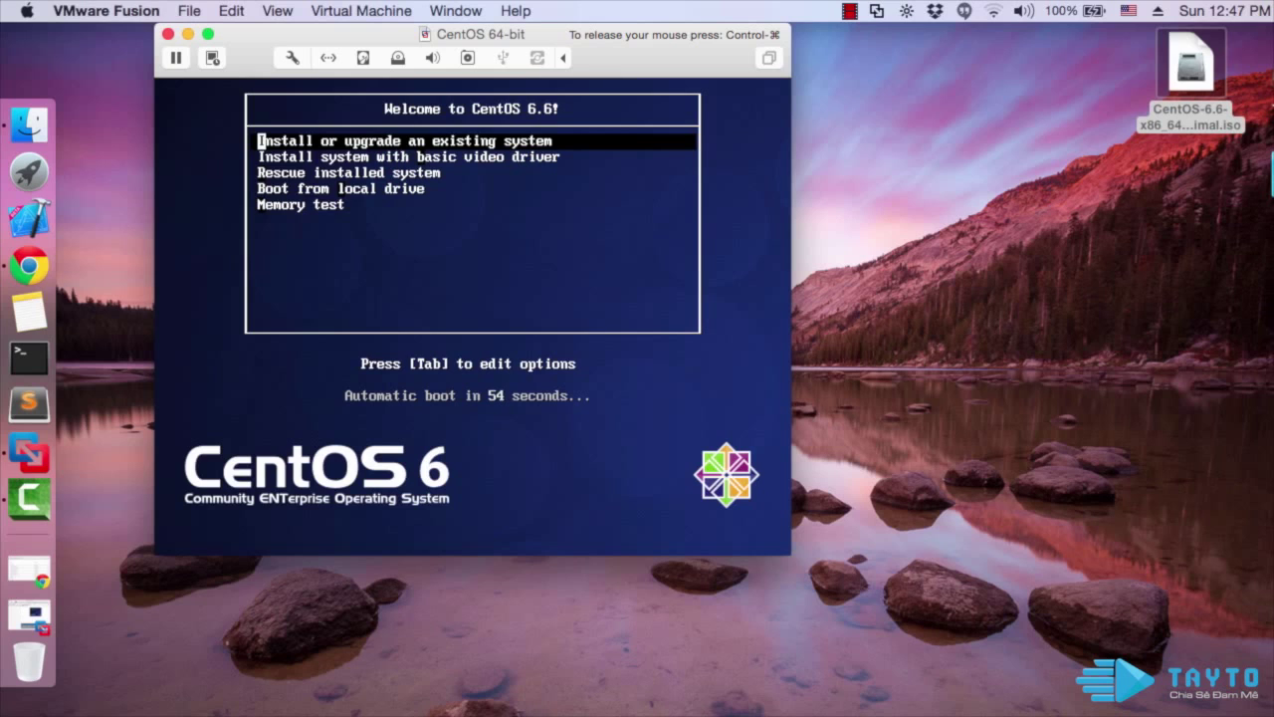
key("Return")
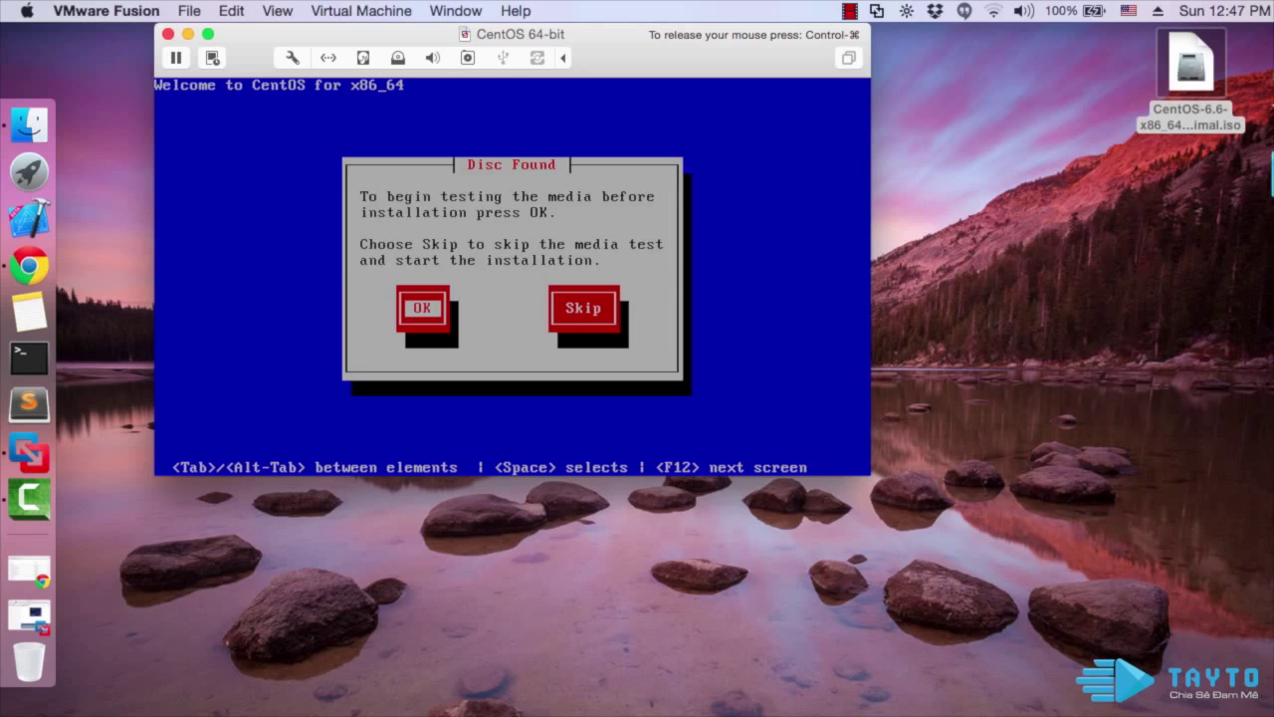
Skip the media test and accept English, U.S. English keyboard and Basic Storage Devices
key("Tab")
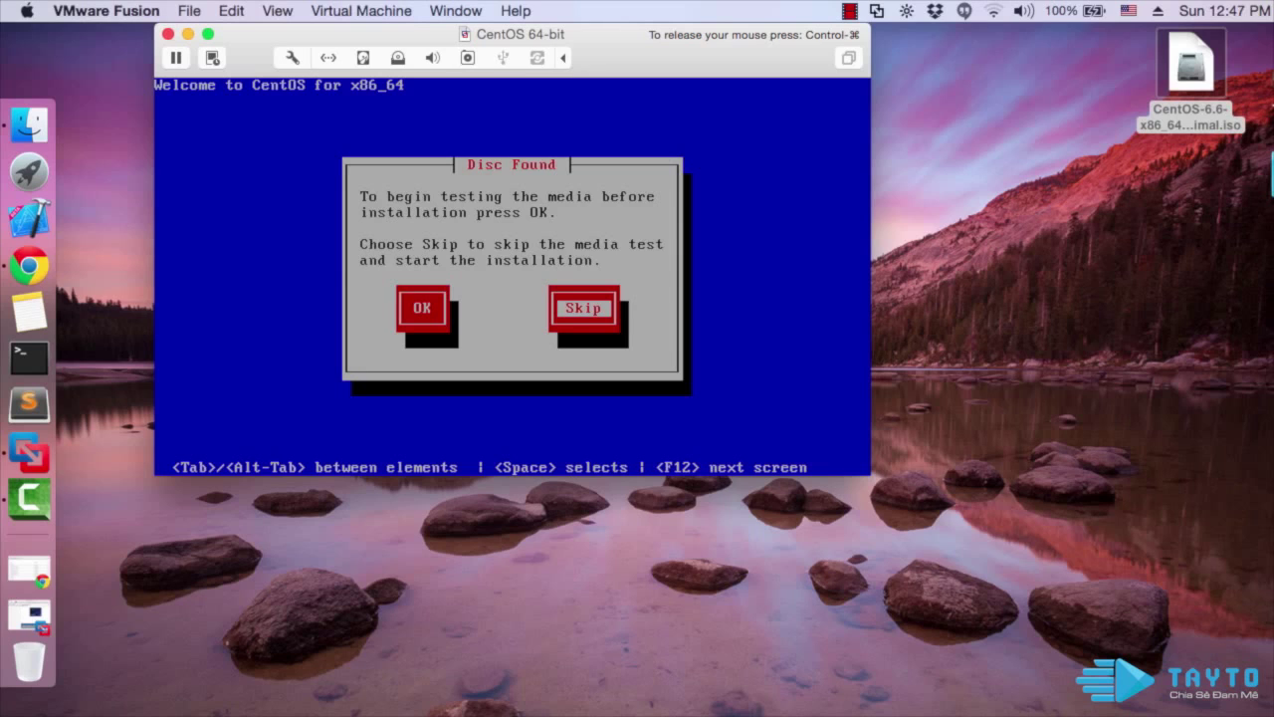
key("Return")
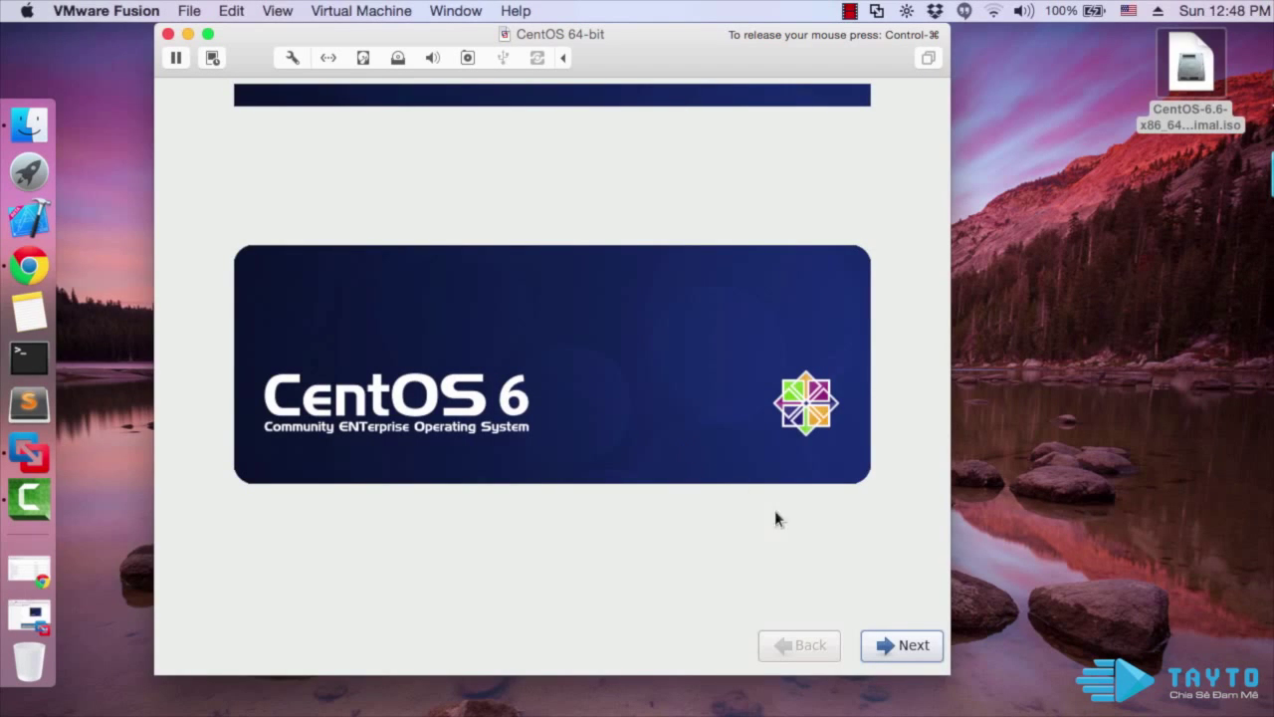
left_click(911, 645)
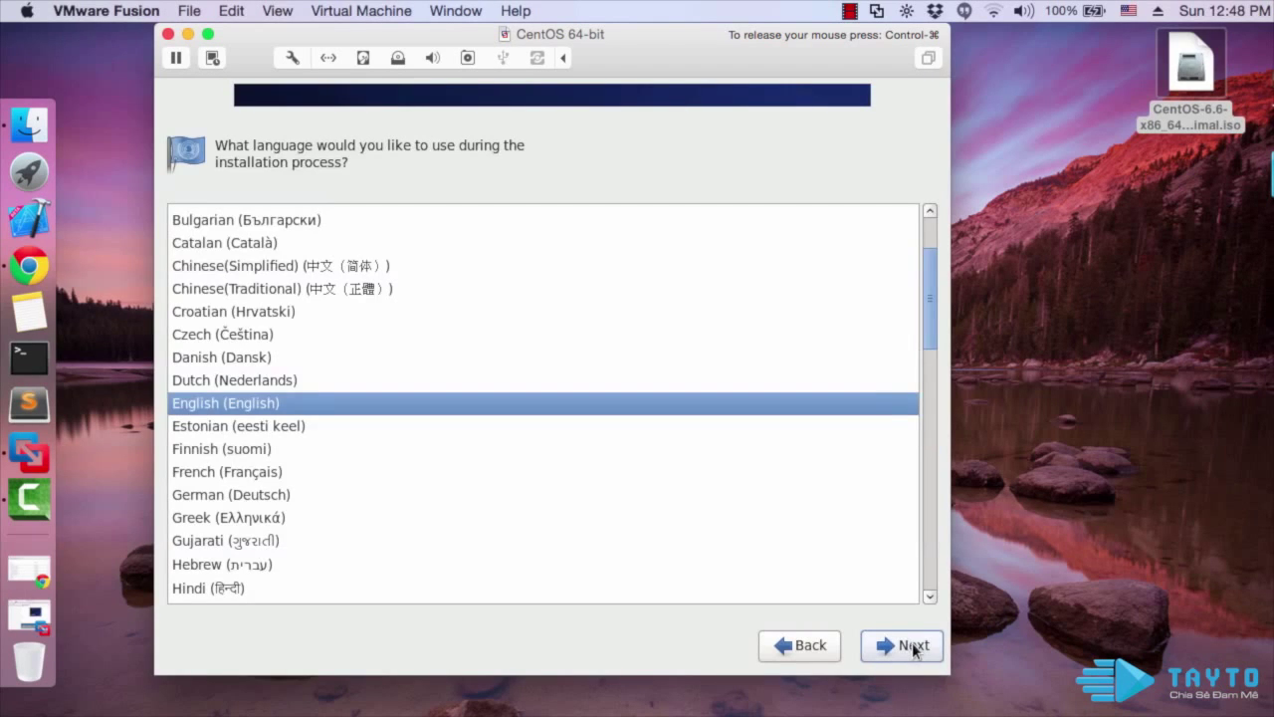
scroll(853, 464, "down", 2)
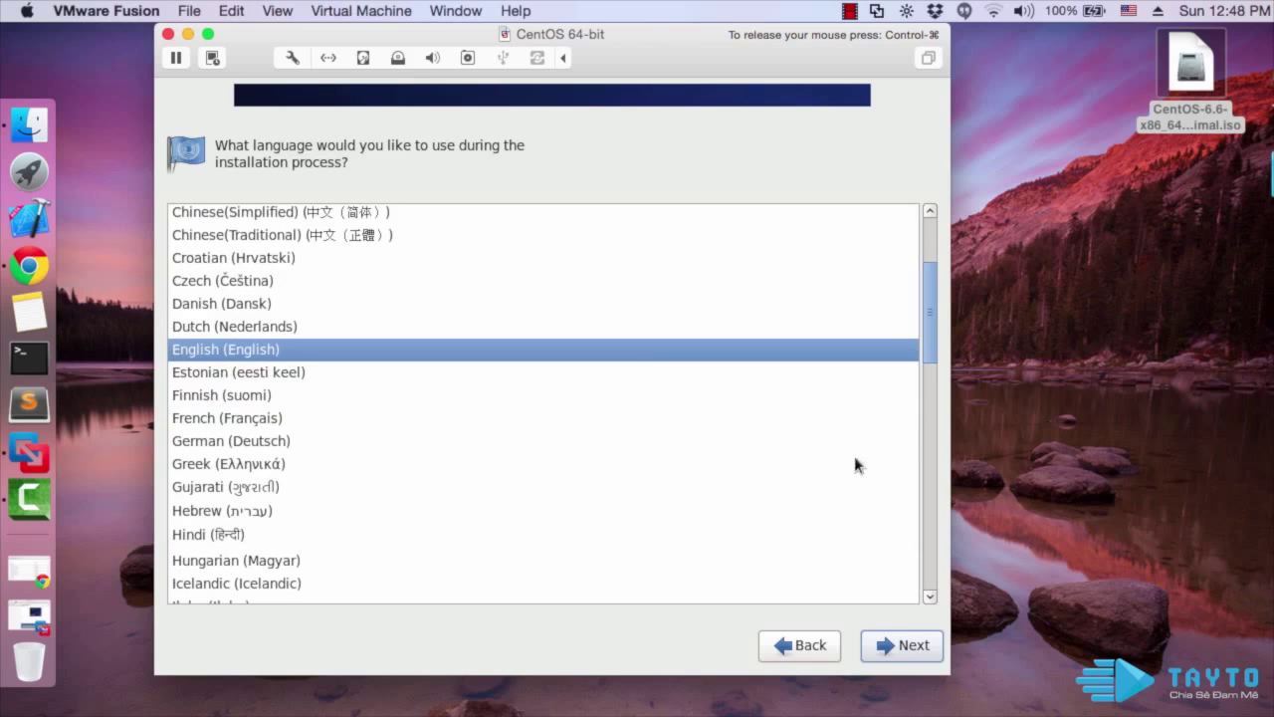
left_click(906, 646)
left_click(903, 643)
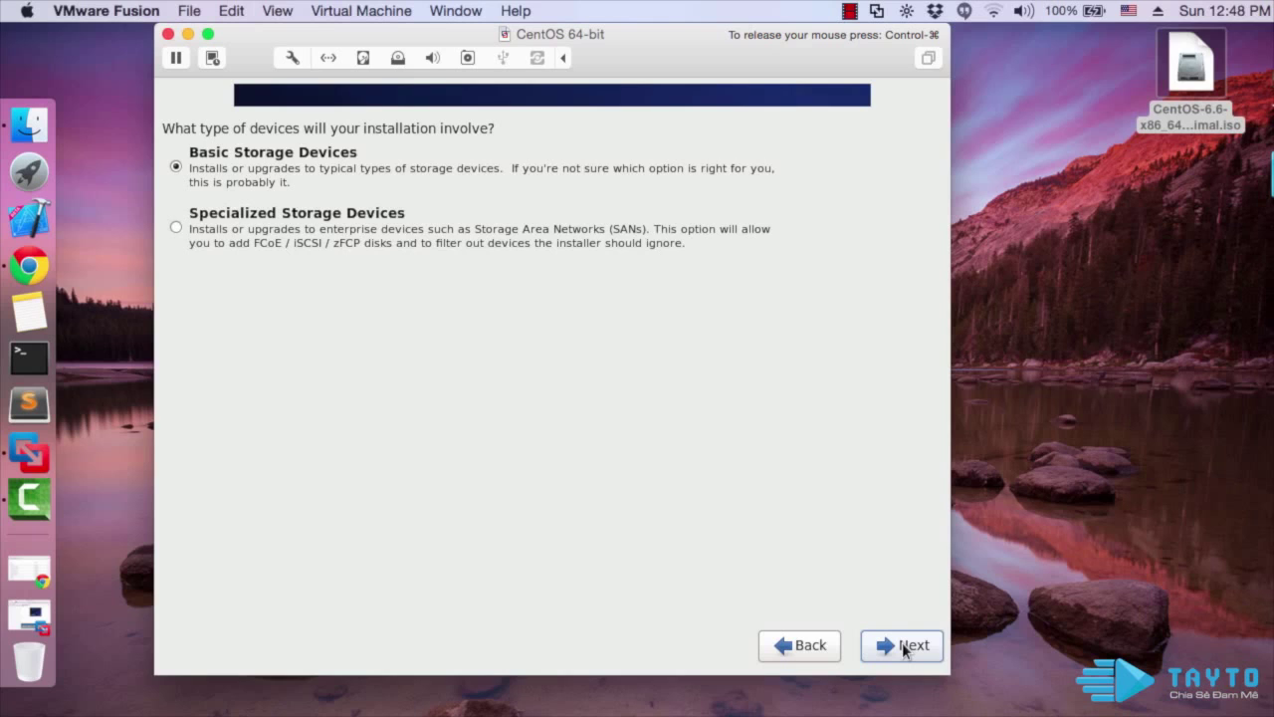
left_click(901, 642)
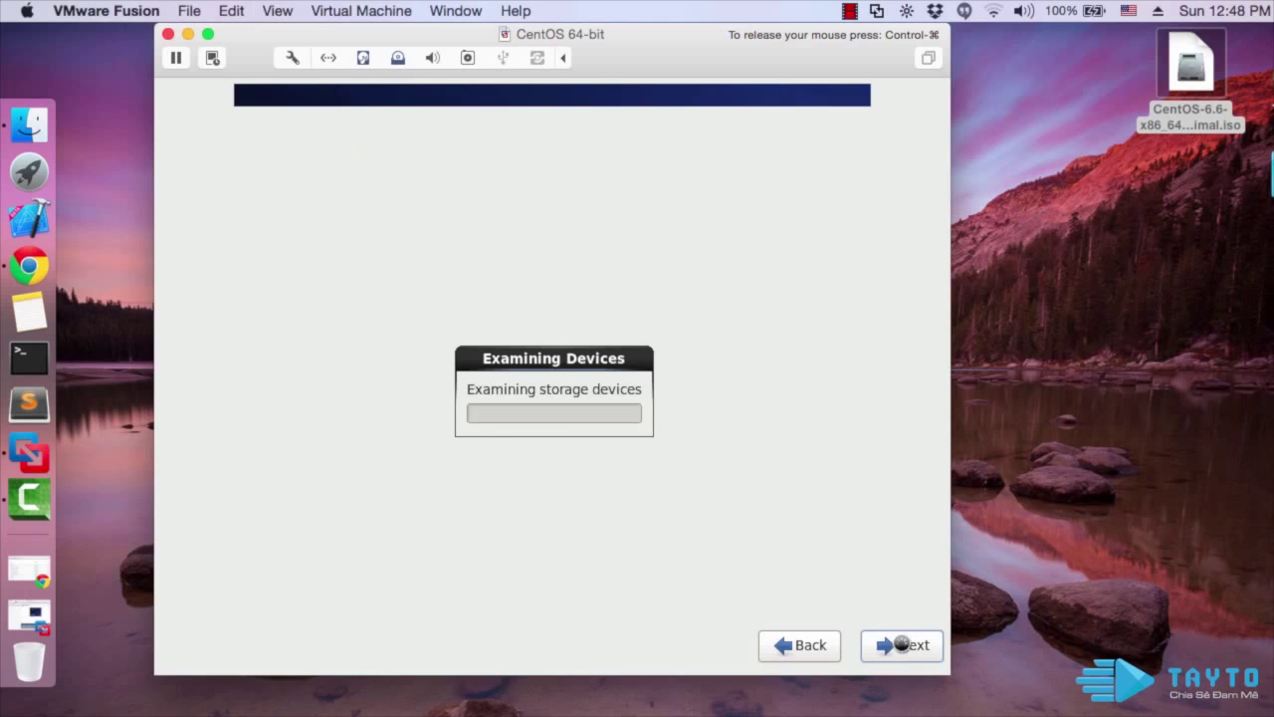
Accept the storage warning, keep hostname localhost.localdomain, and edit the System eth0 connection
left_click(709, 608)
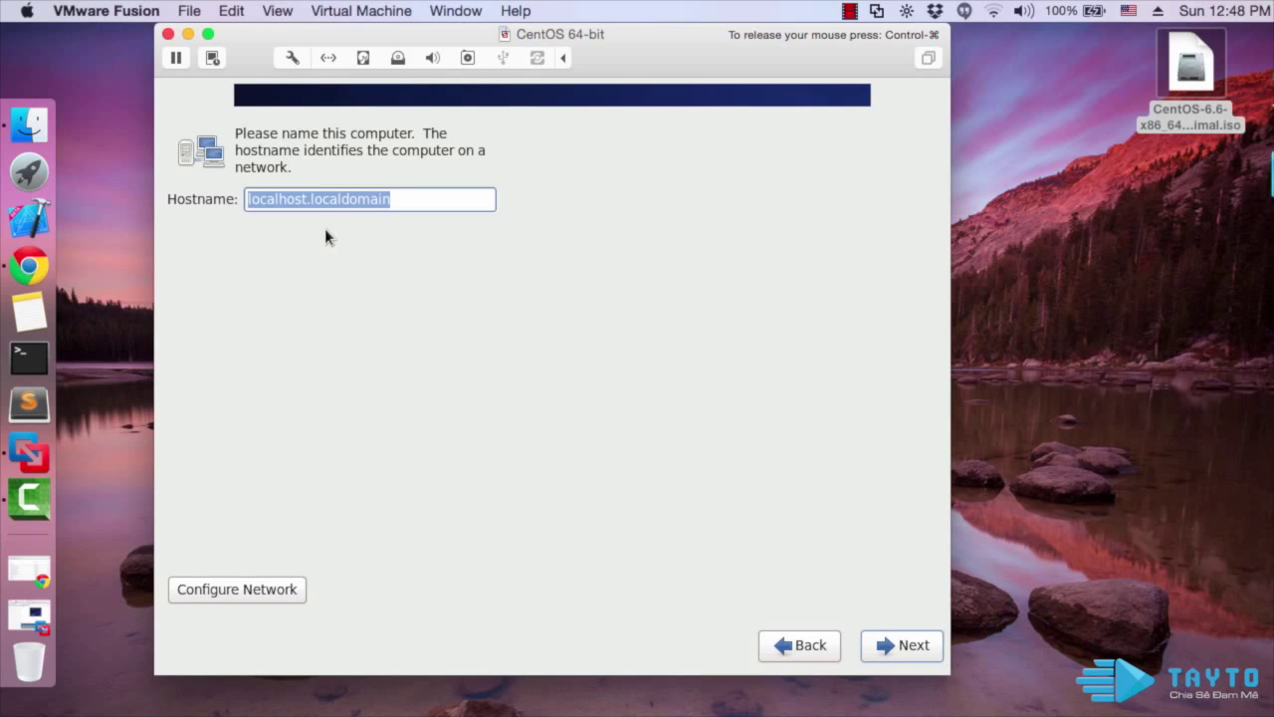
left_click(410, 199)
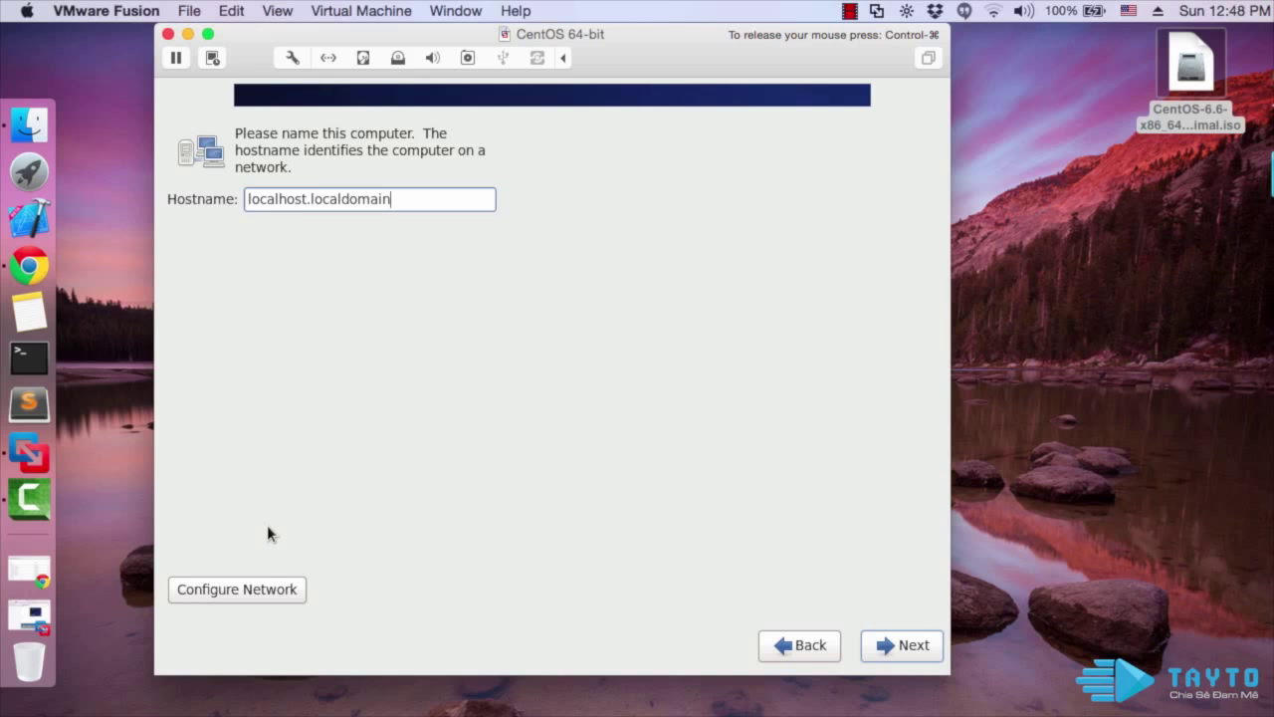
left_click(263, 589)
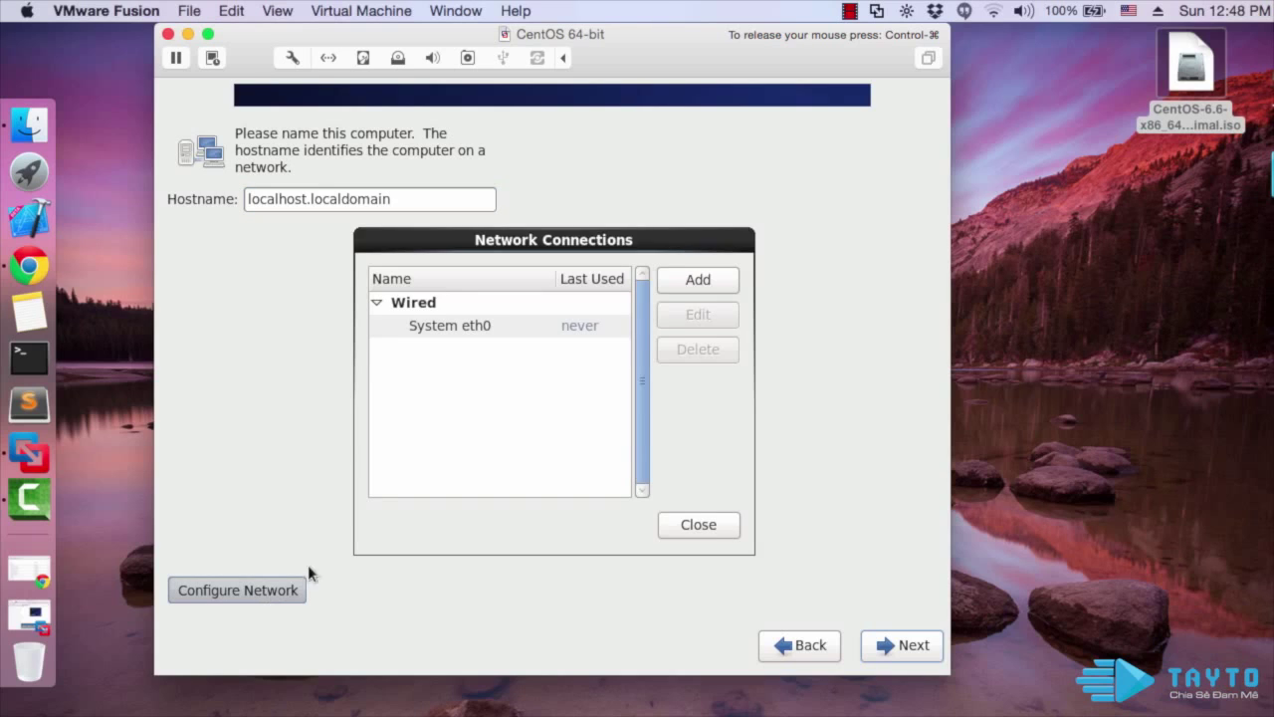
left_click(570, 325)
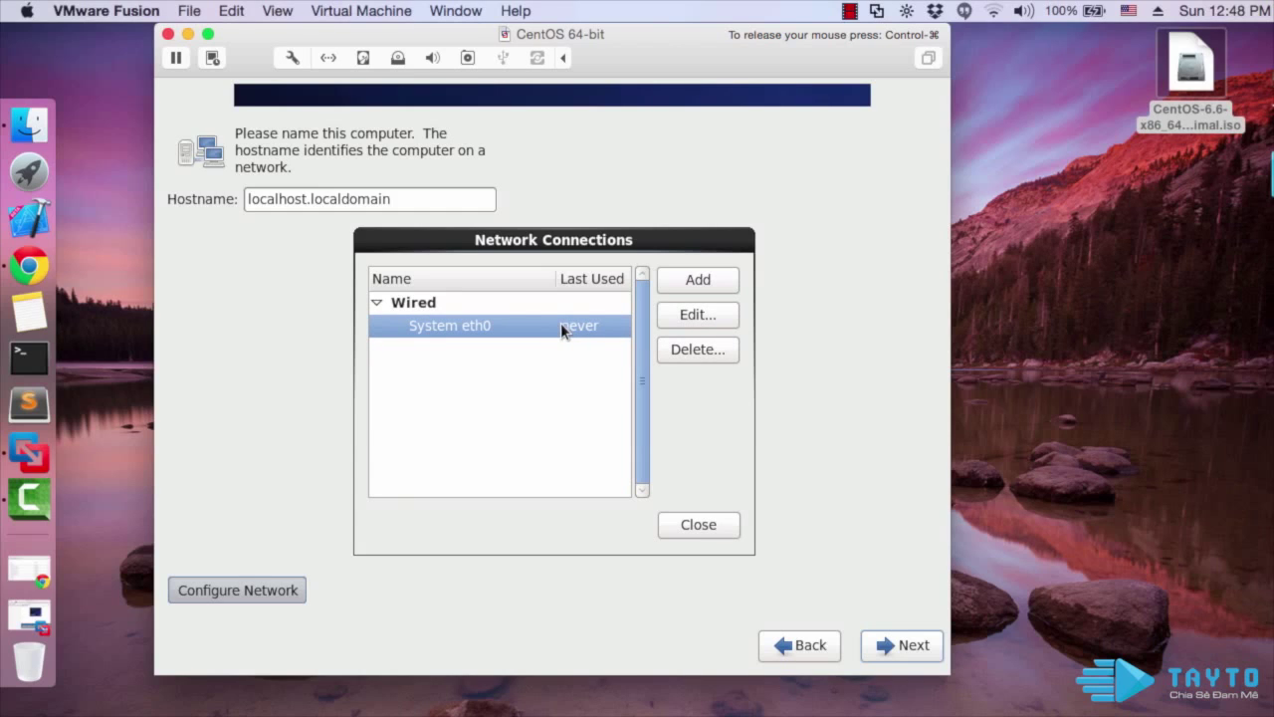
left_click(670, 314)
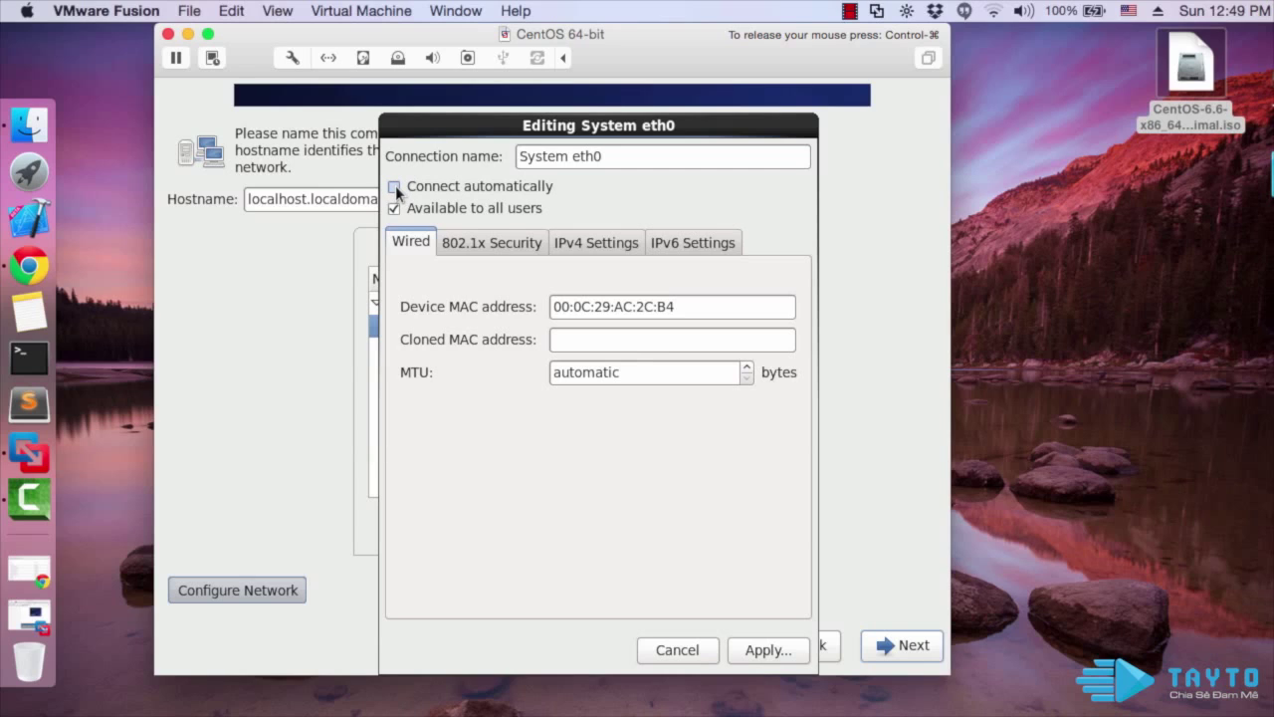
Make System eth0 connect automatically and set its IPv4 method to Manual
left_click(395, 186)
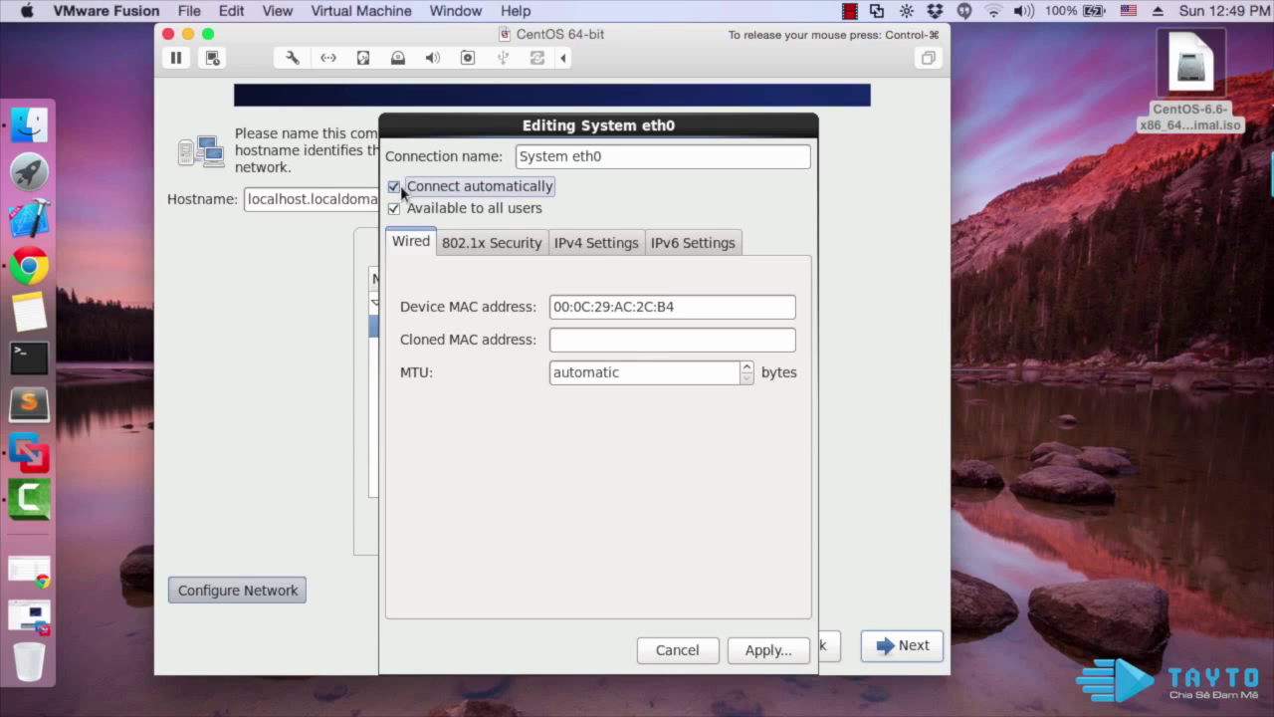
left_click(598, 243)
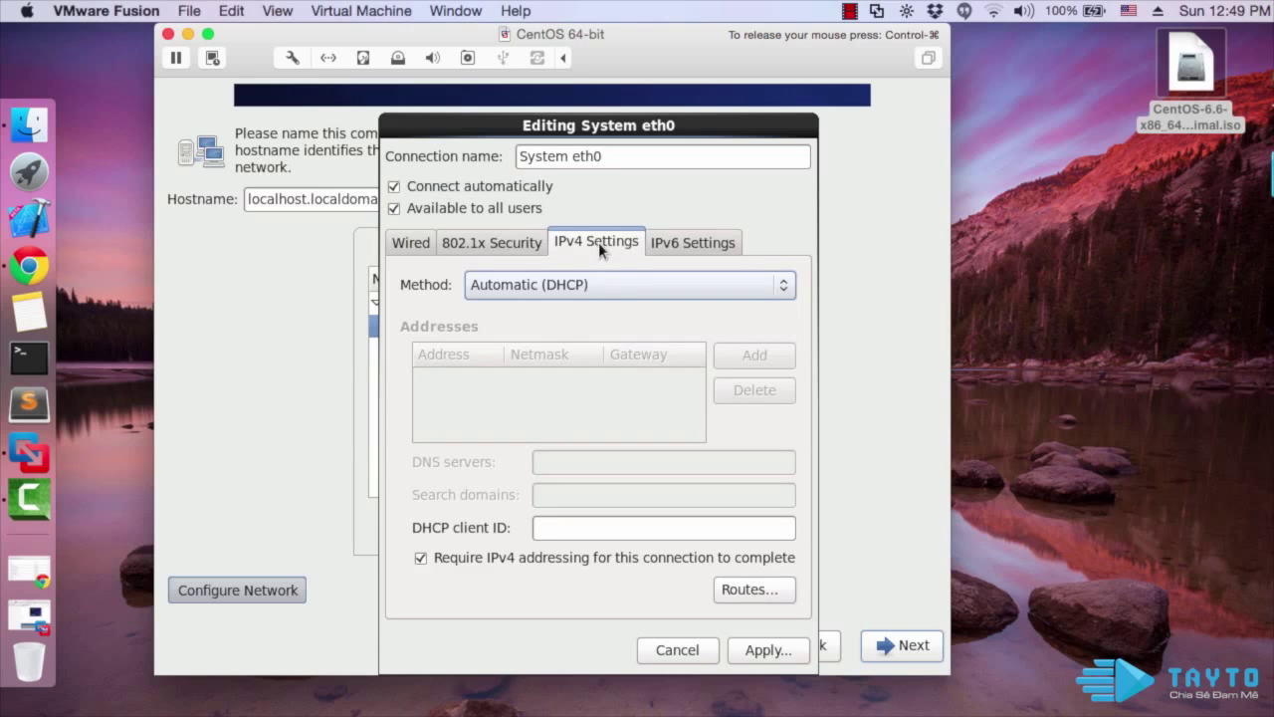
left_click(602, 285)
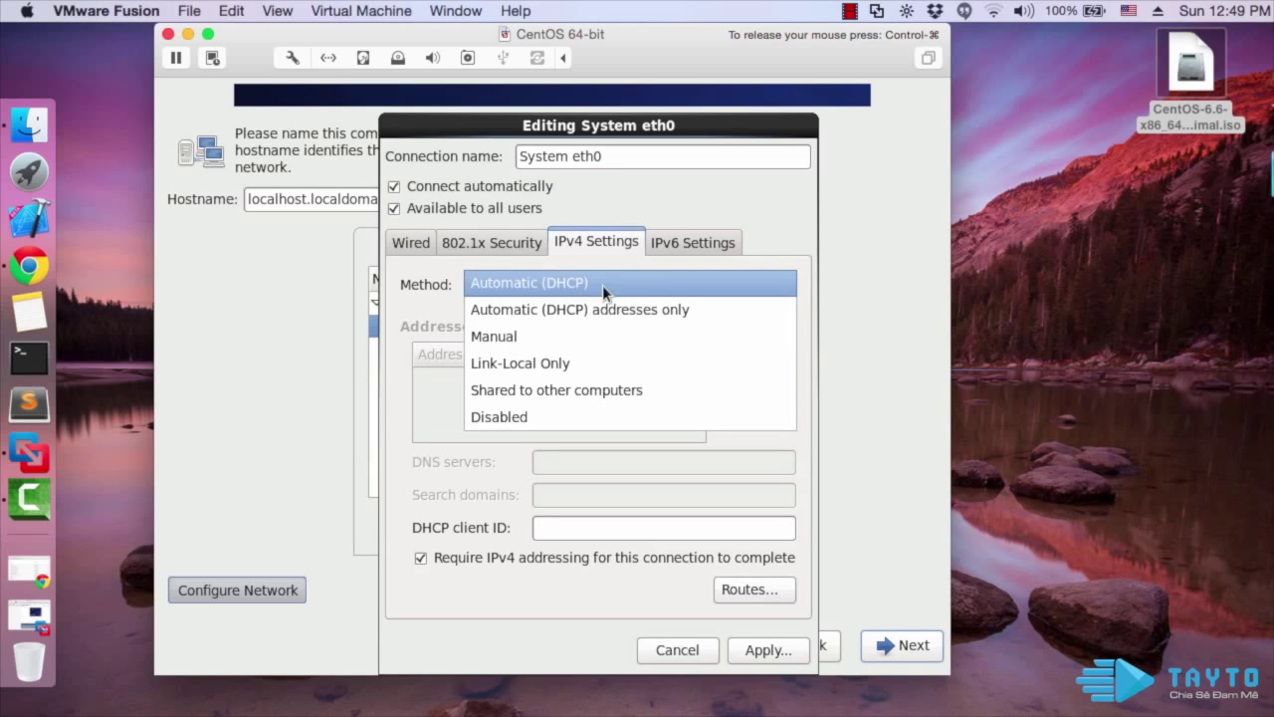
left_click(585, 333)
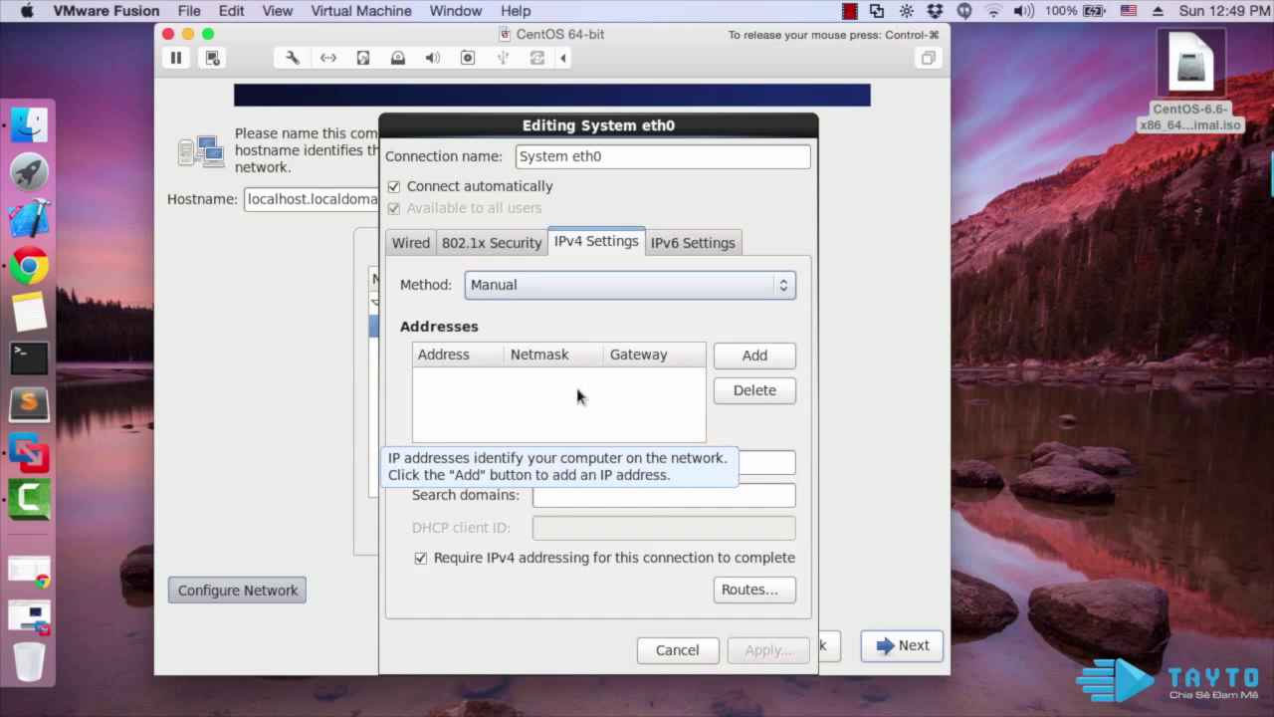
Add a static eth0 address 192.168.1.168, netmask 255.255.255.0, gateway 192.168.1.1
left_click(742, 360)
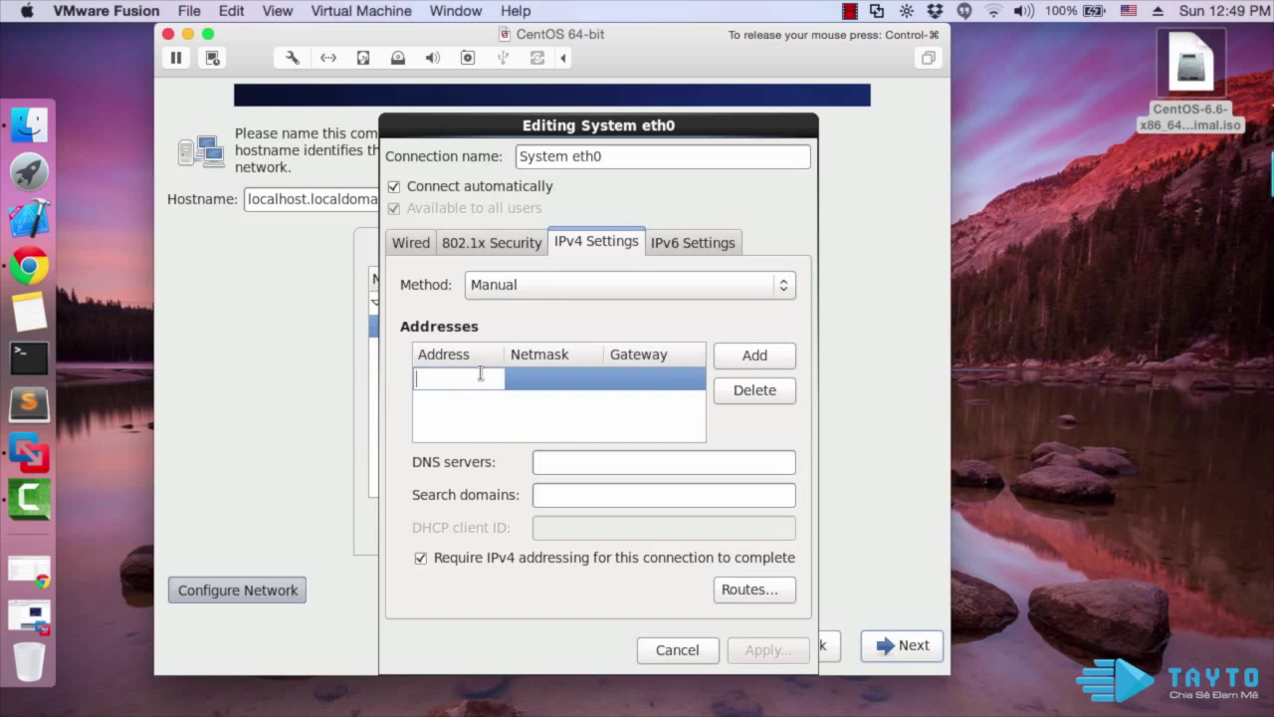
type("192.168.1.1")
key("BackSpace")
type("168")
key("Tab")
type("25")
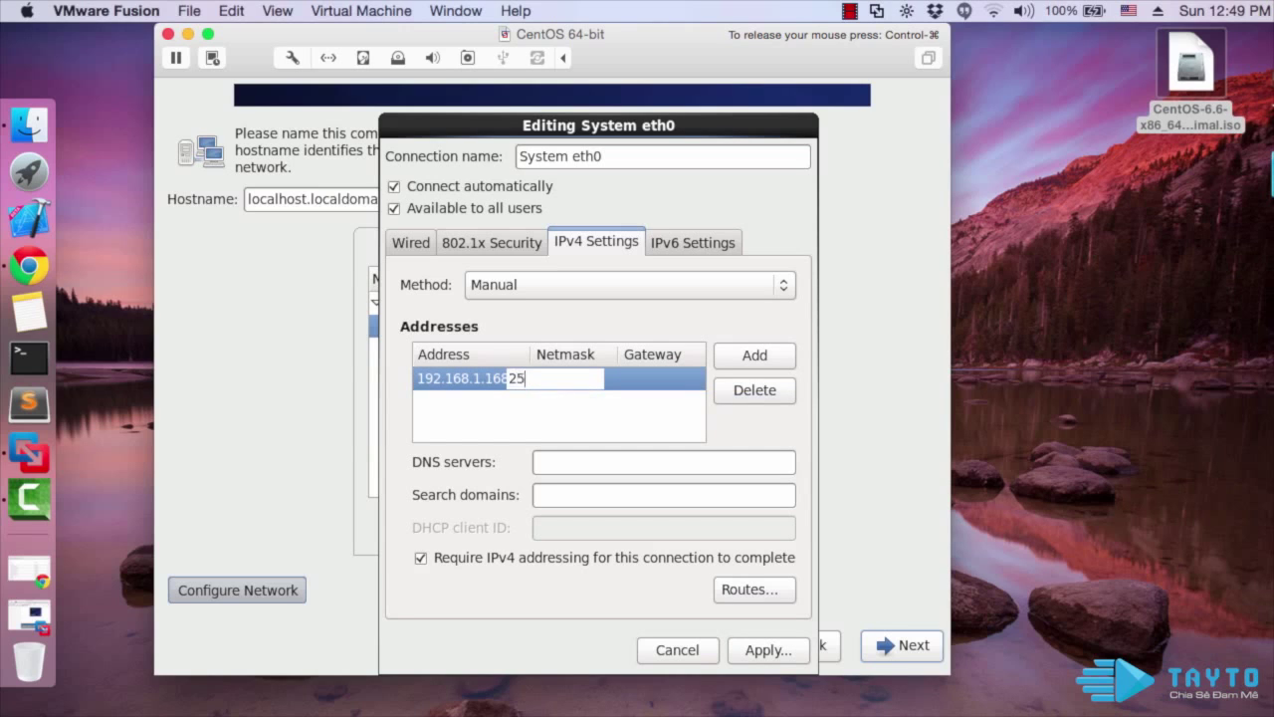
type("5.255.255.0")
key("Tab")
type("19")
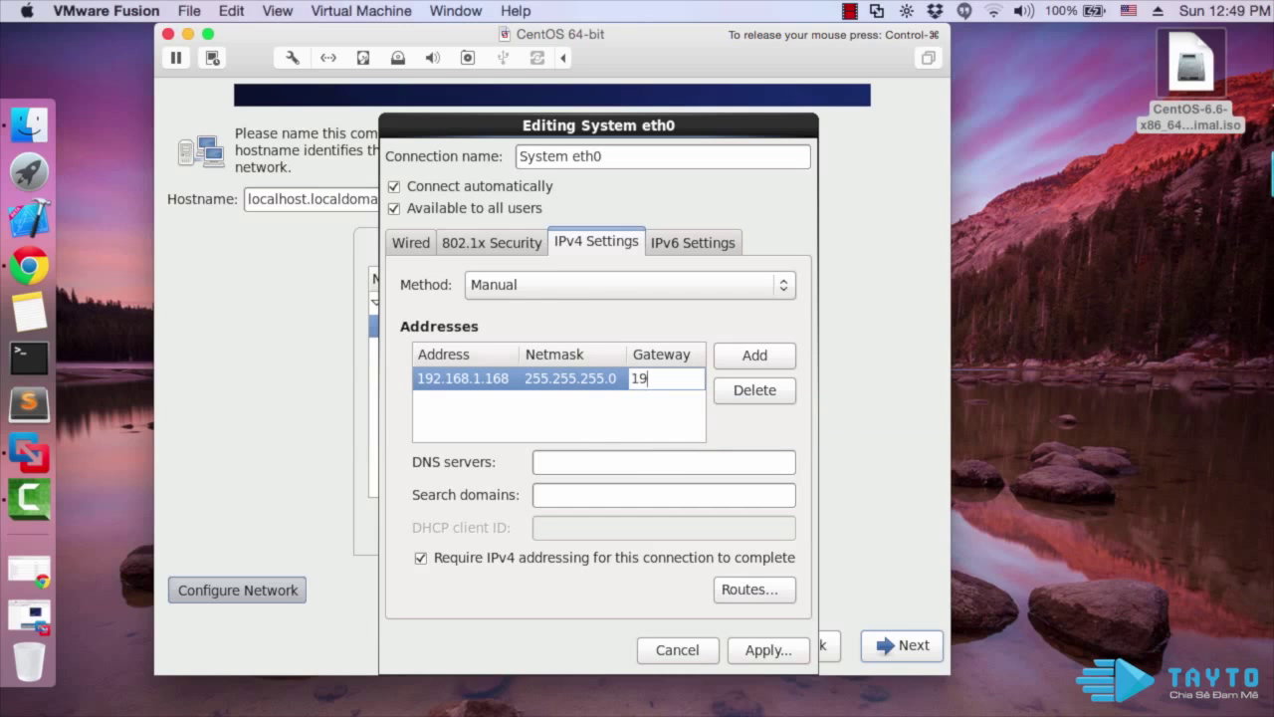
type("2.168.1.1")
left_click(649, 399)
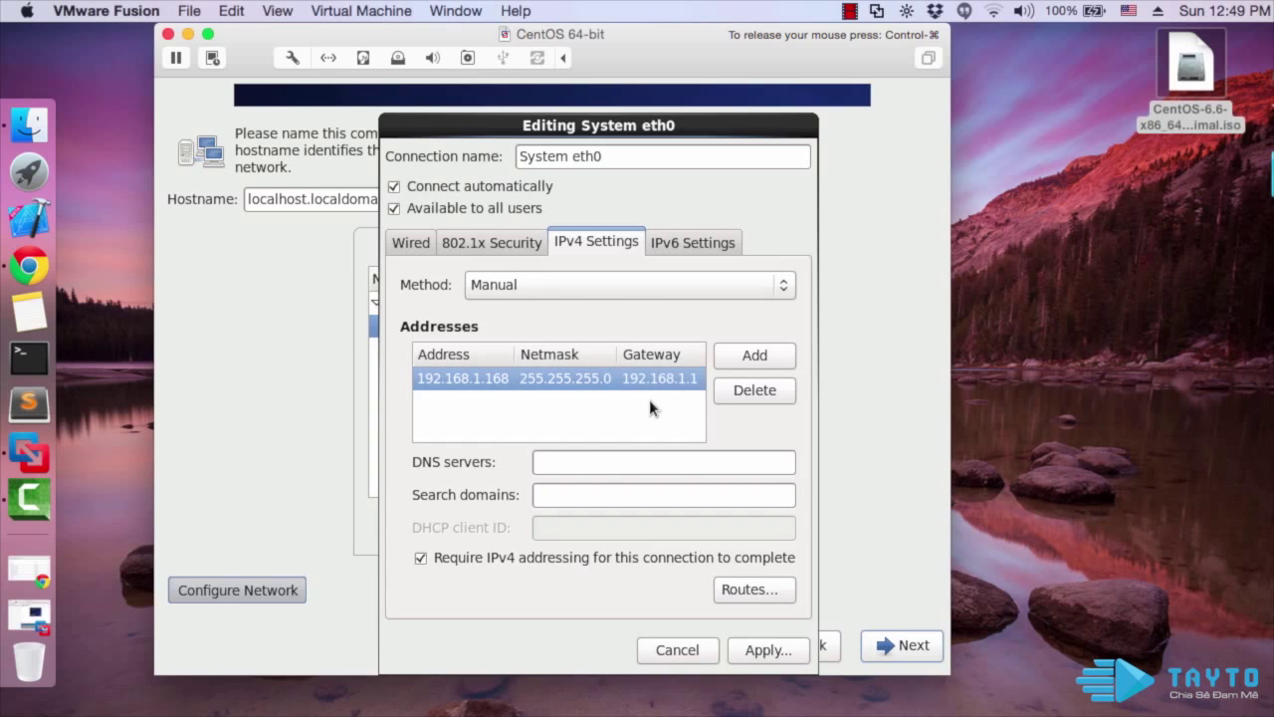
Set DNS server 8.8.8.8, enter 8.8.4.4 in search domains, then apply and close
left_click(635, 465)
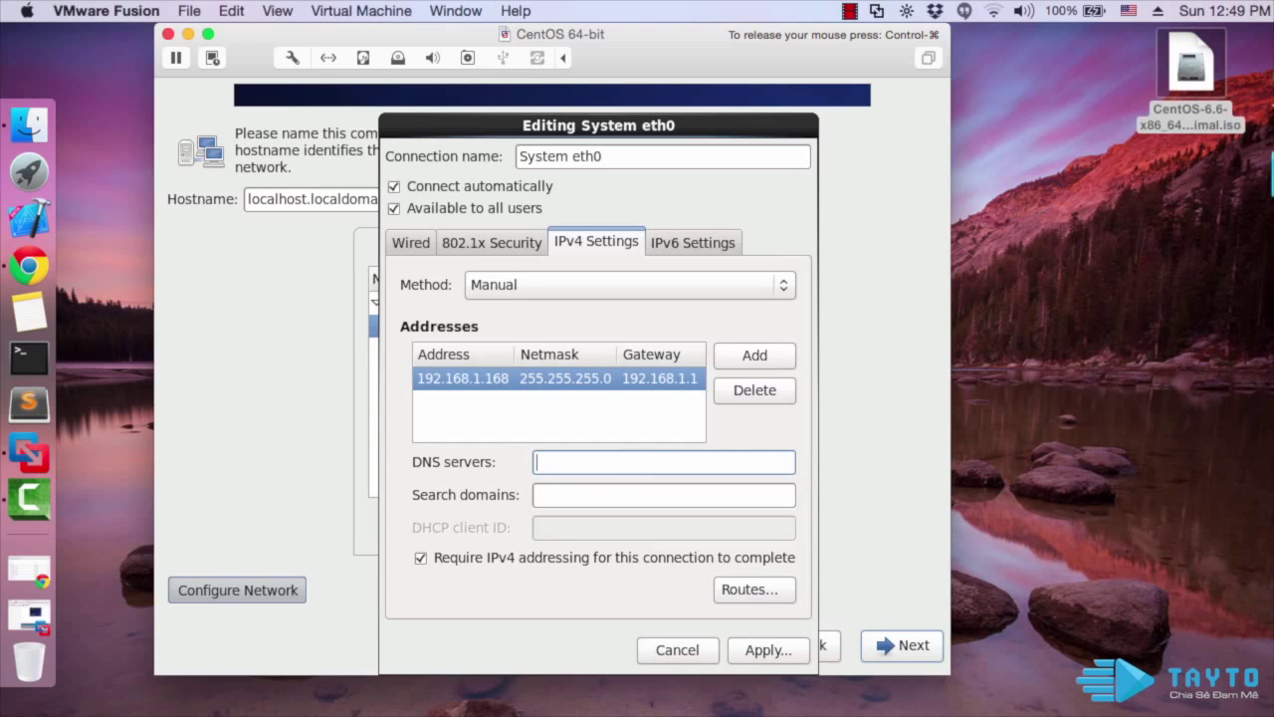
type("8.8.8.8")
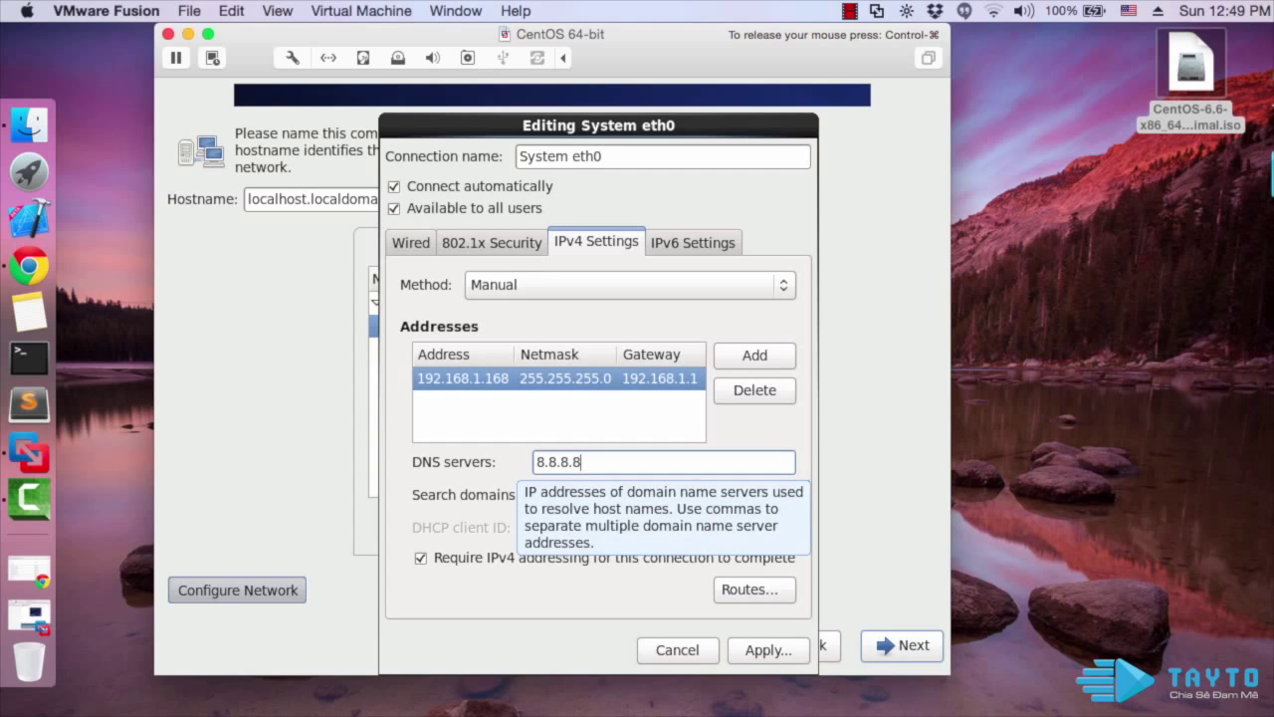
key("Tab")
type("8.")
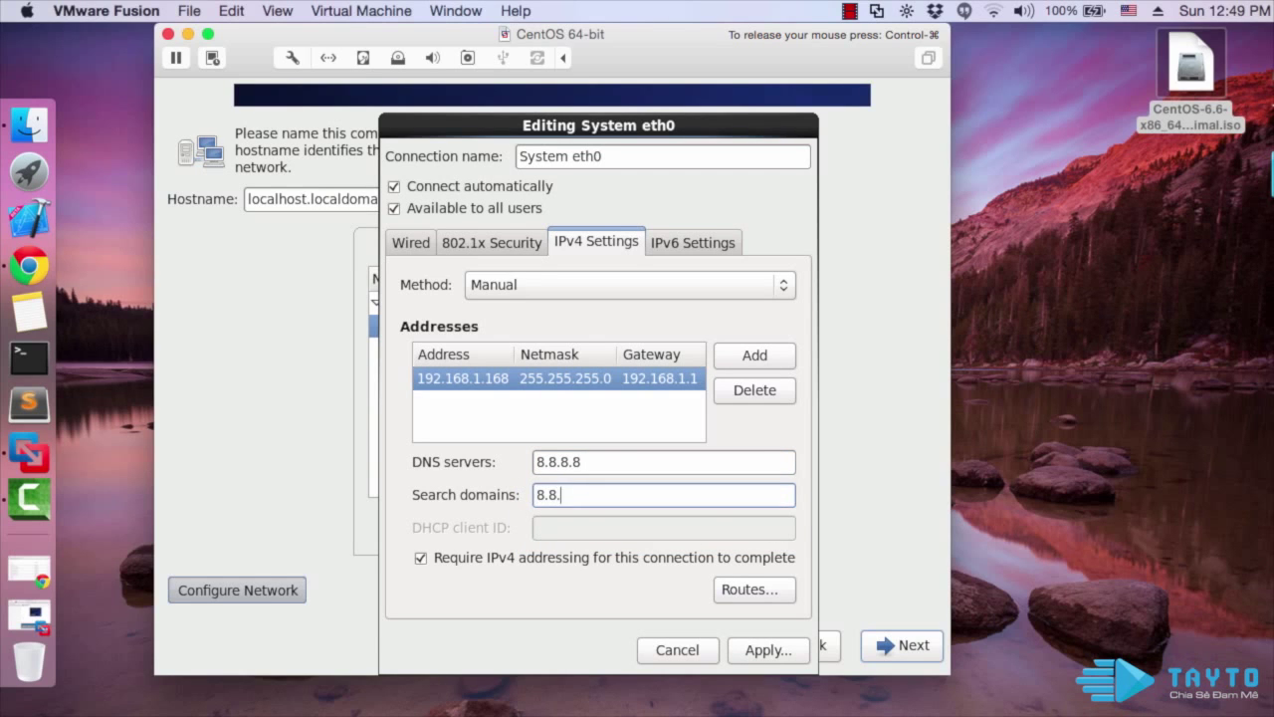
type("8.4.4")
left_click(763, 649)
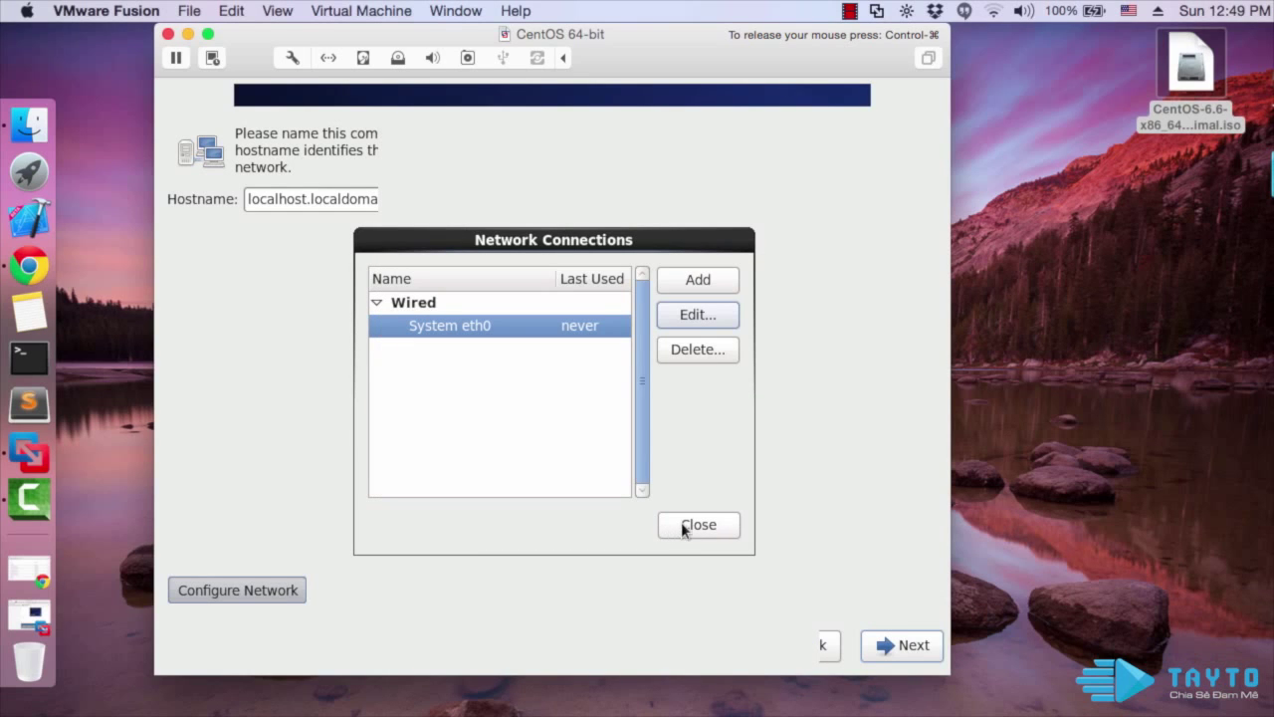
left_click(681, 524)
Reopen and close Network Connections, then continue from the hostname page to time zone
left_click(295, 588)
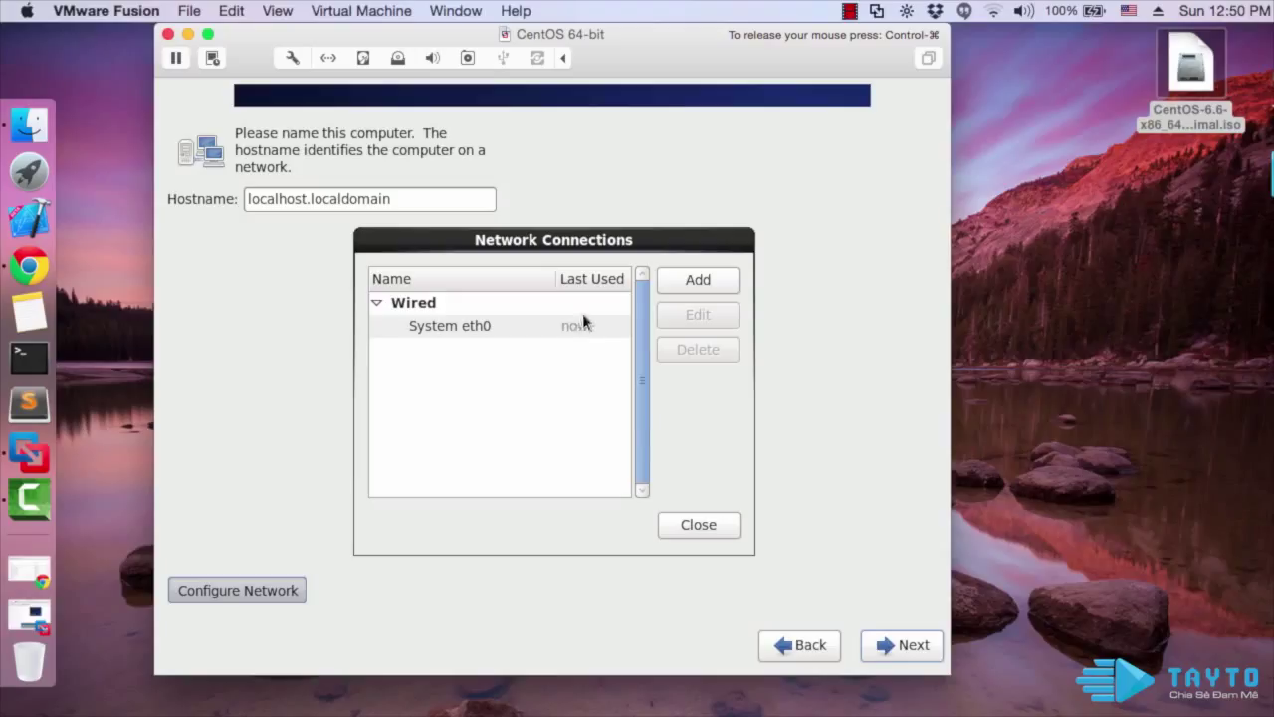
left_click(700, 525)
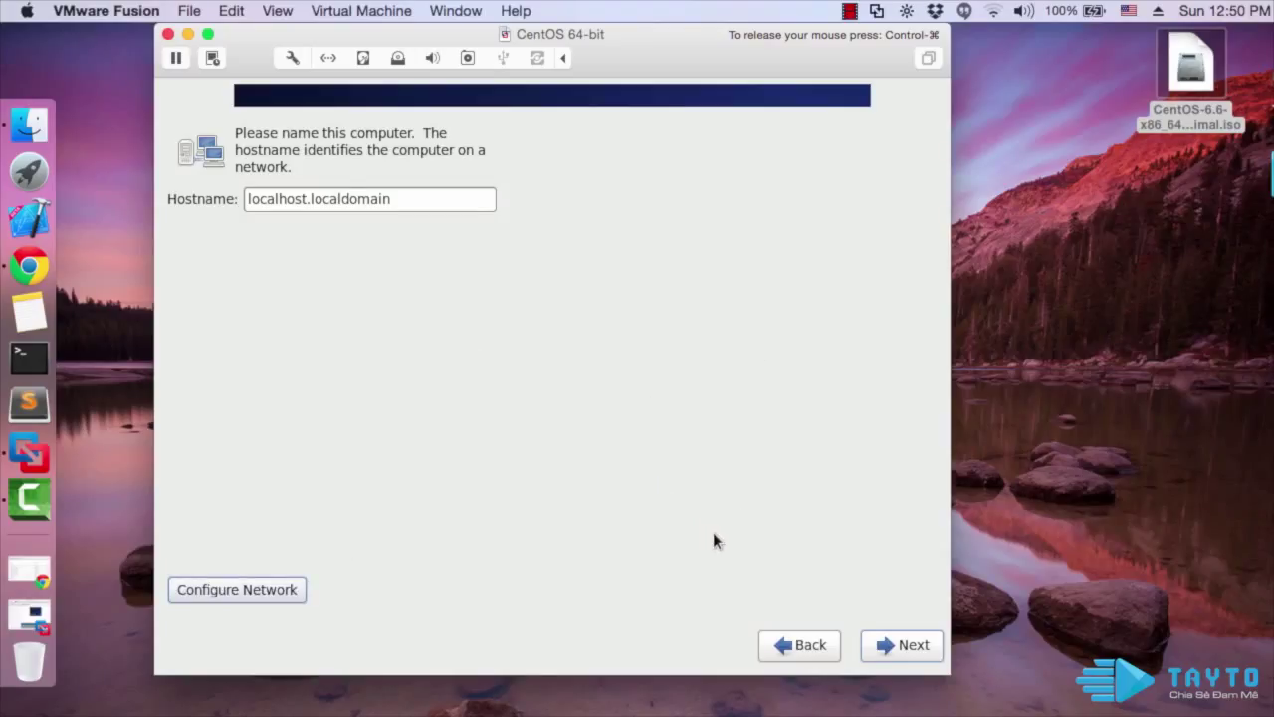
left_click(905, 648)
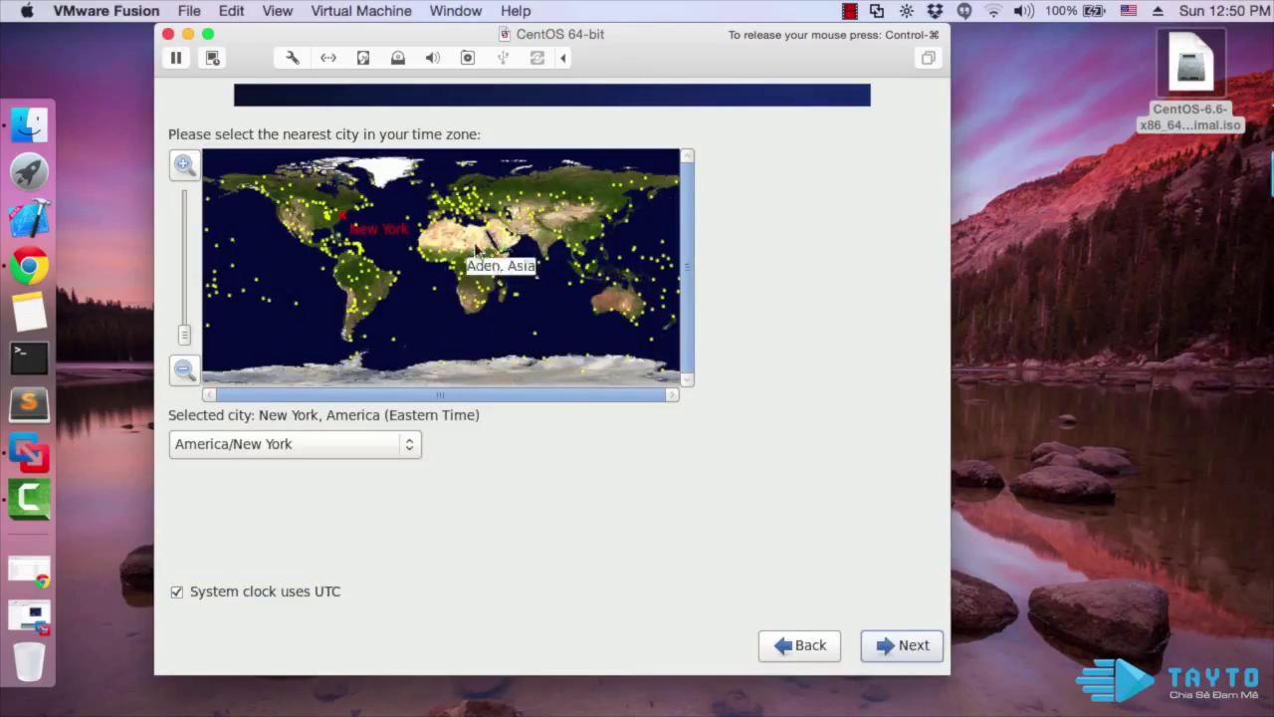
Select Asia/Ho Chi Minh on the world map and proceed to the root password page
left_click(586, 256)
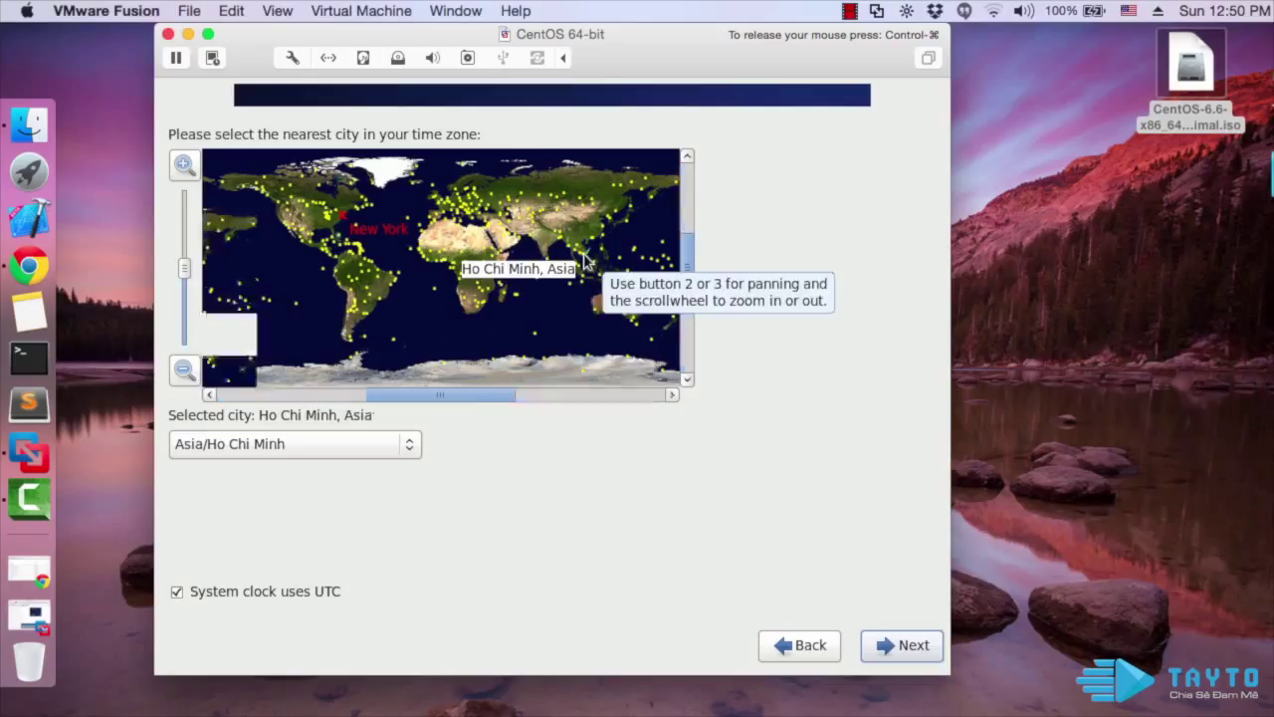
scroll(587, 259, "up", 3)
left_click(905, 645)
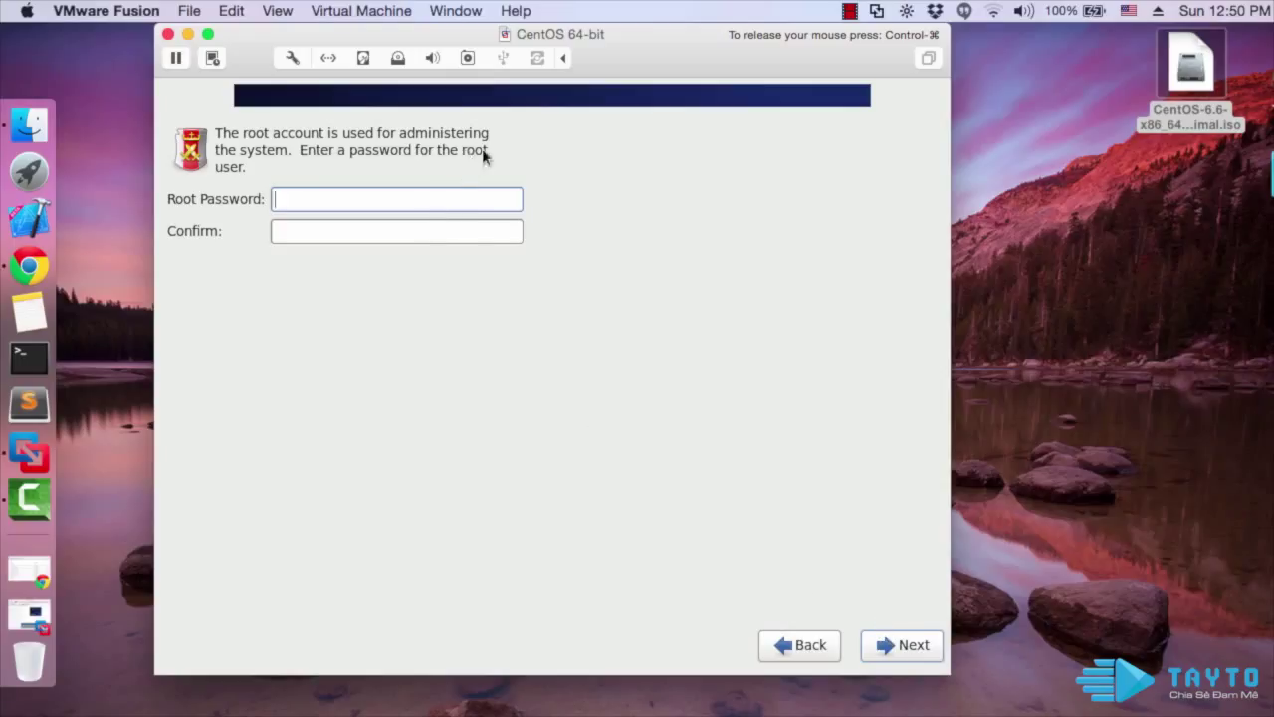
Enter and confirm the root password, then accept it despite the weak-password warning
type("123456")
left_click(389, 230)
type("123456")
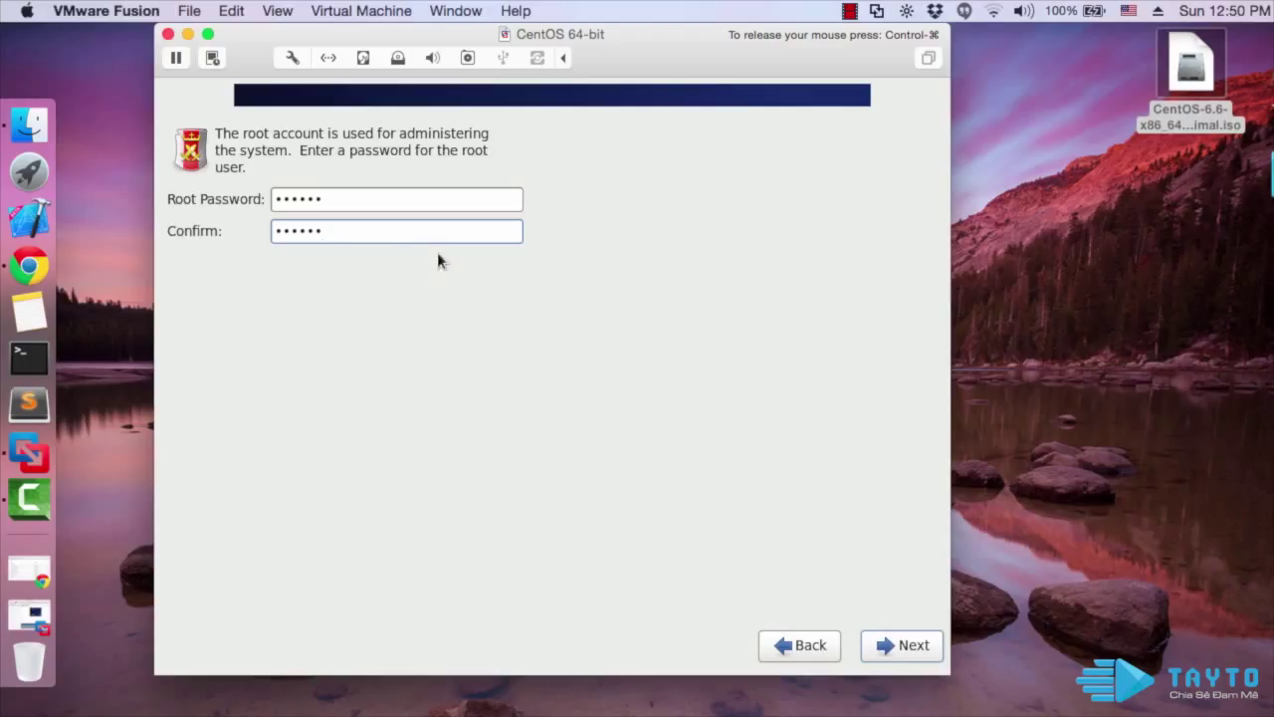
left_click(904, 645)
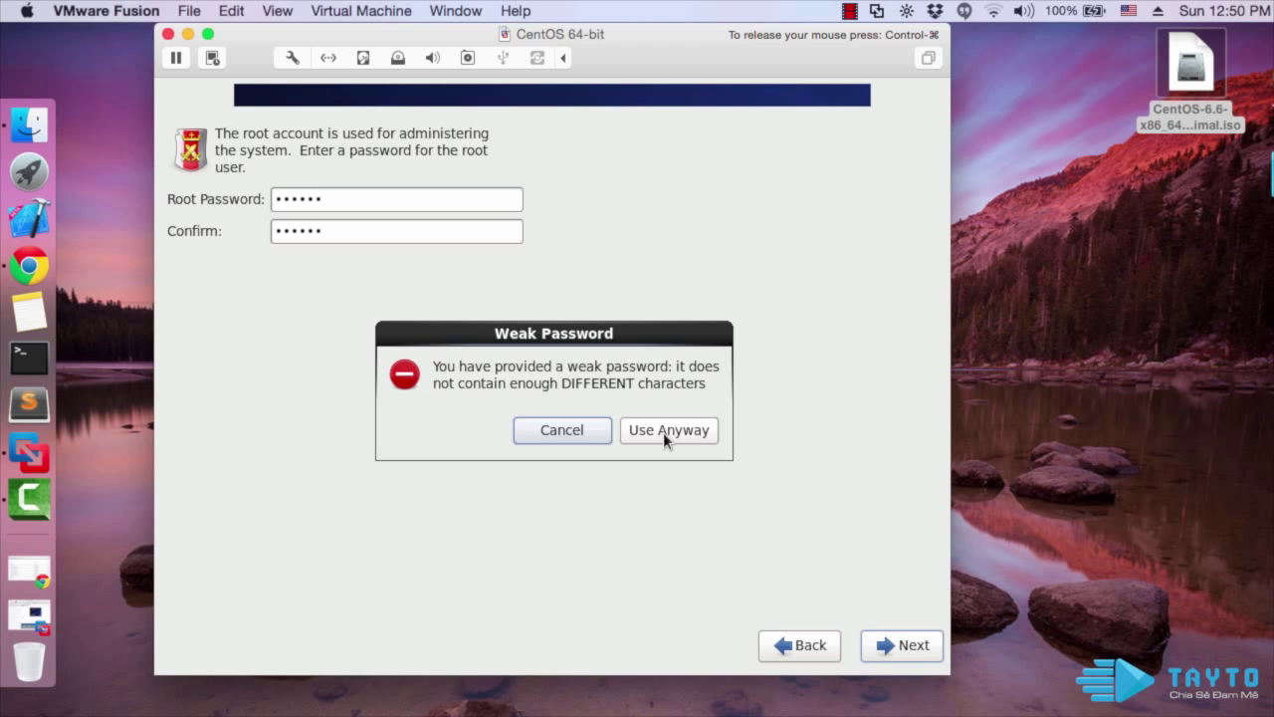
left_click(663, 432)
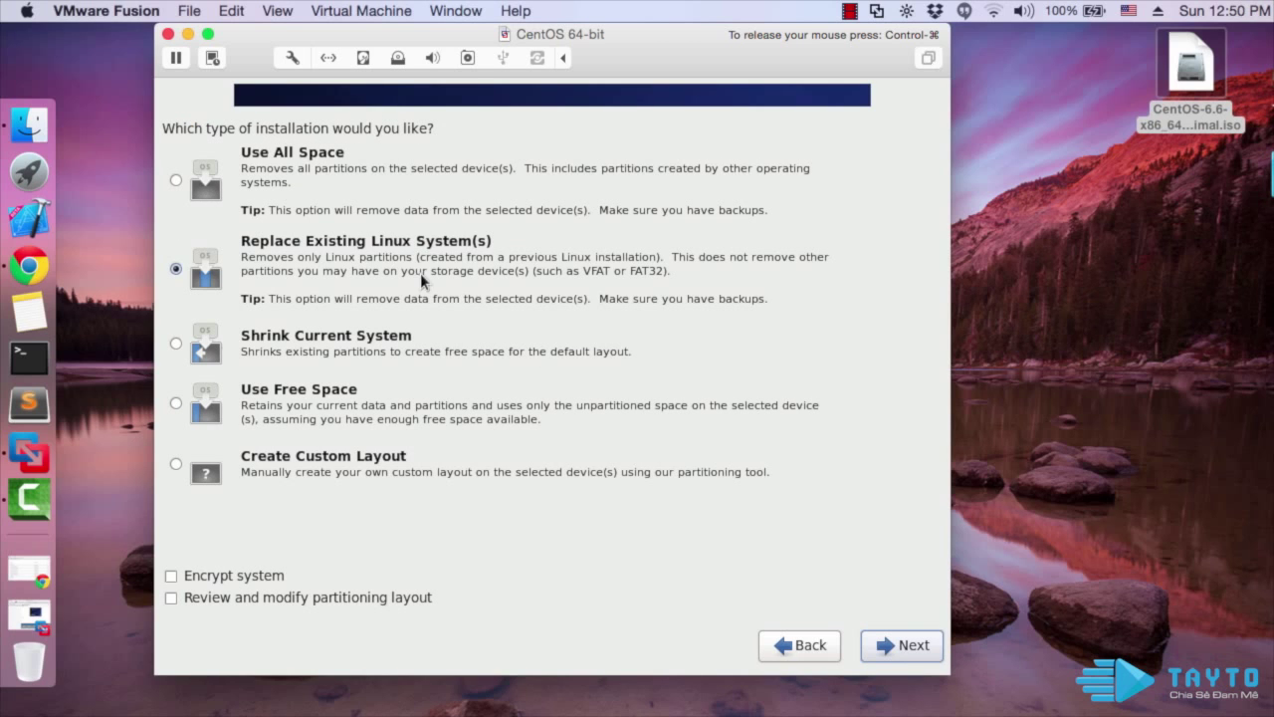
Choose Use All Space, confirm writing changes to disk, and let installation complete
left_click(324, 194)
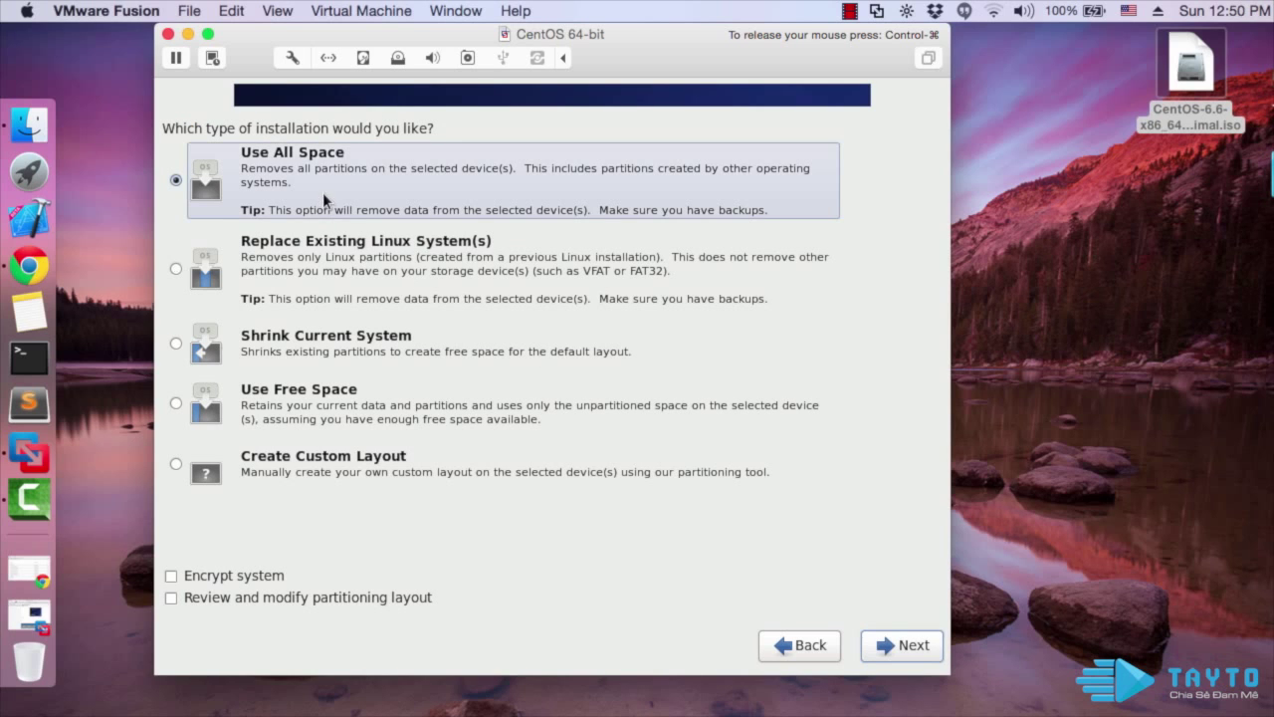
left_click(922, 647)
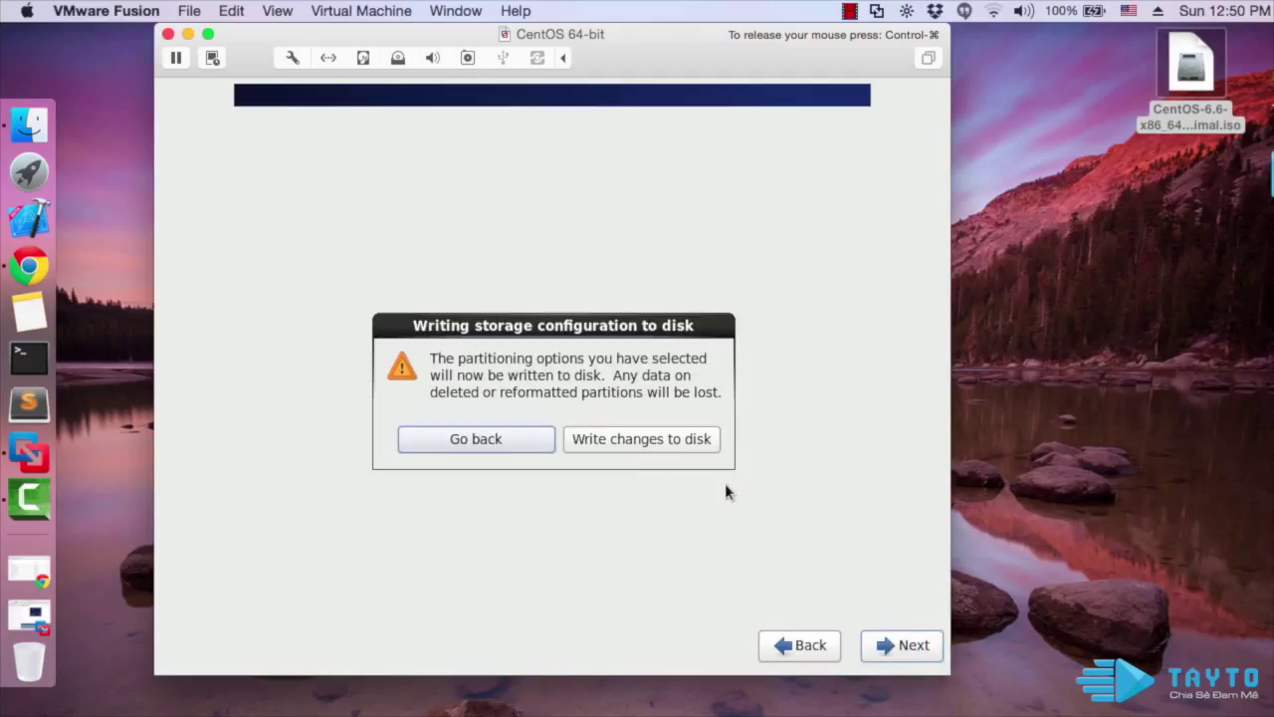
left_click(639, 439)
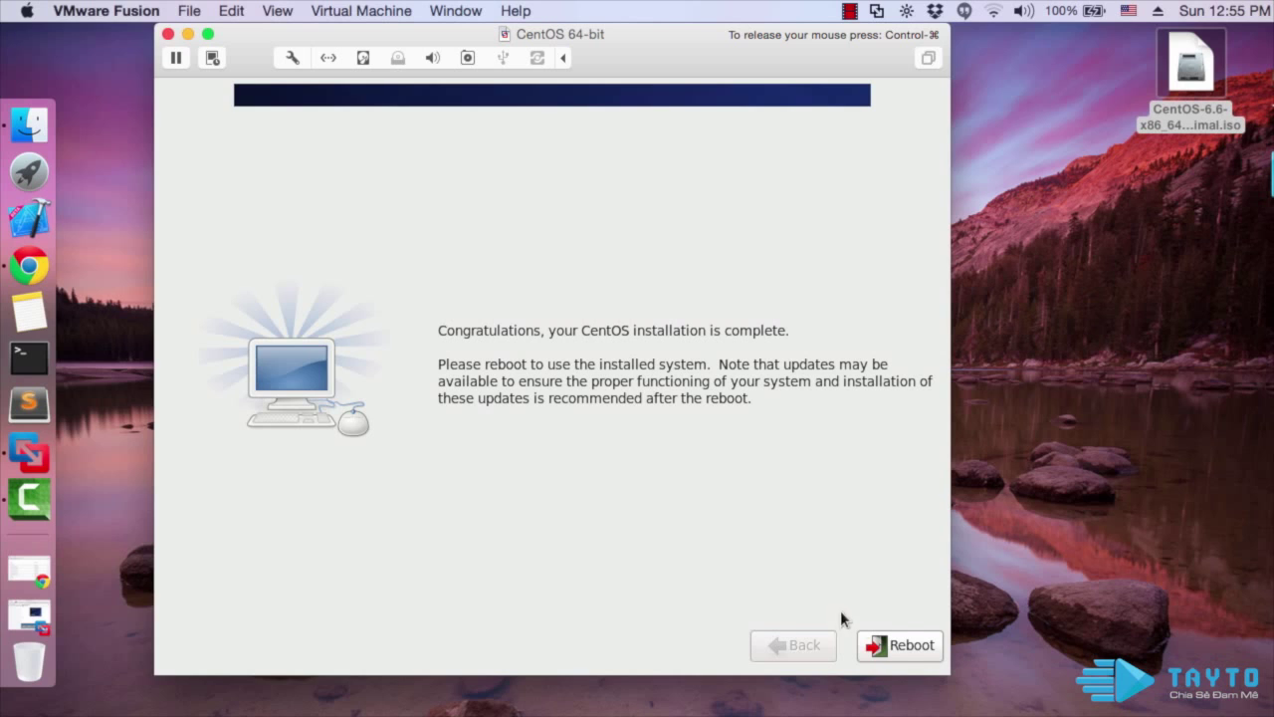
Reboot the VM into the installed CentOS 6.6 console login
left_click(905, 645)
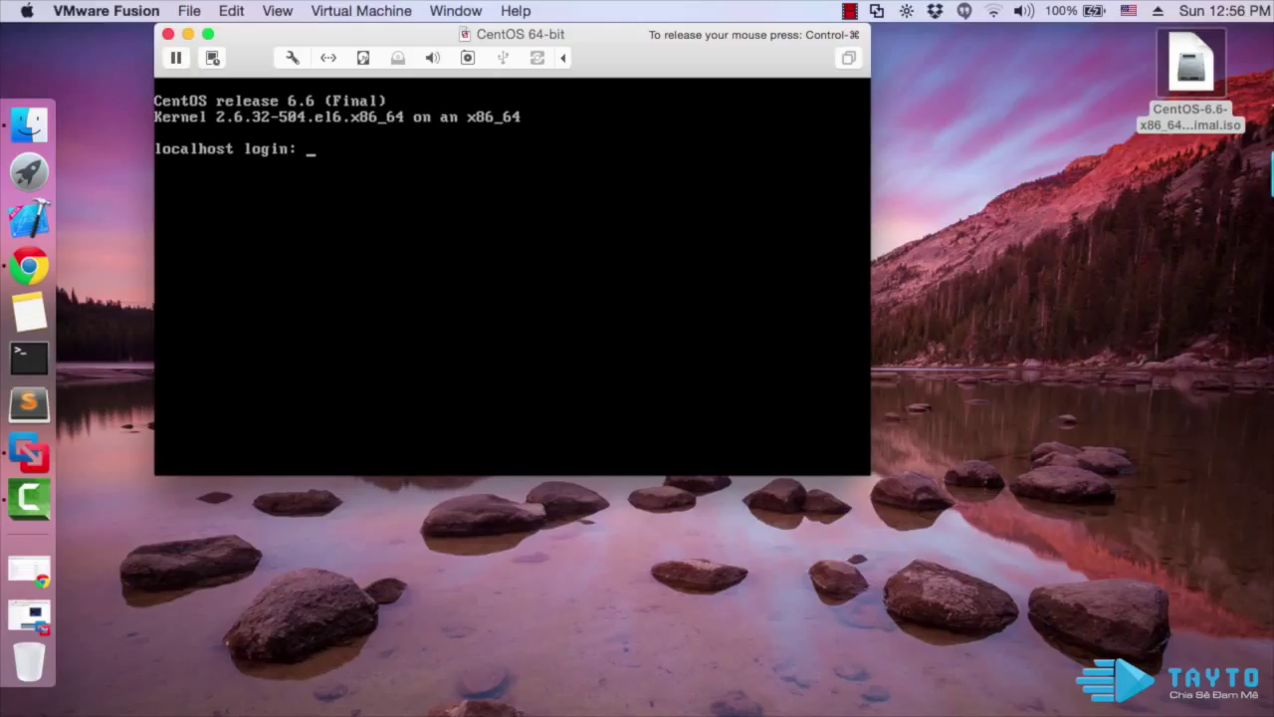
Log in at the console as root with the root password
type("root")
key("Return")
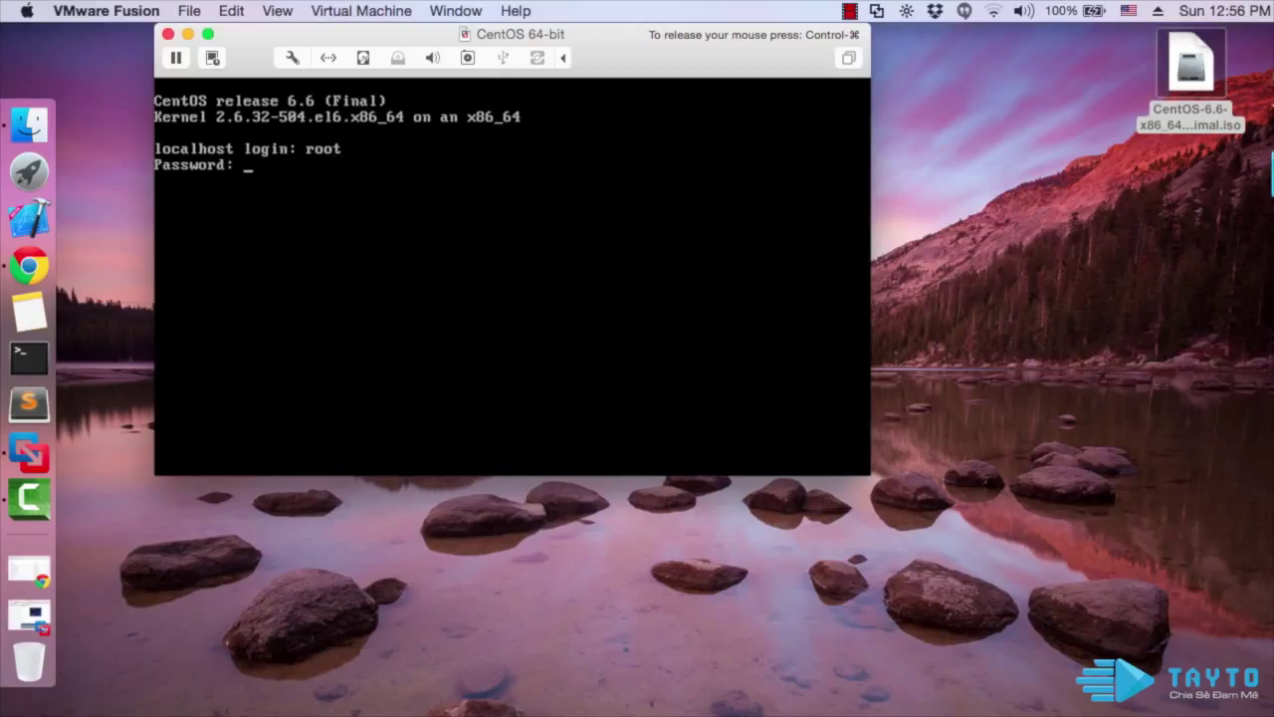
key("Return")
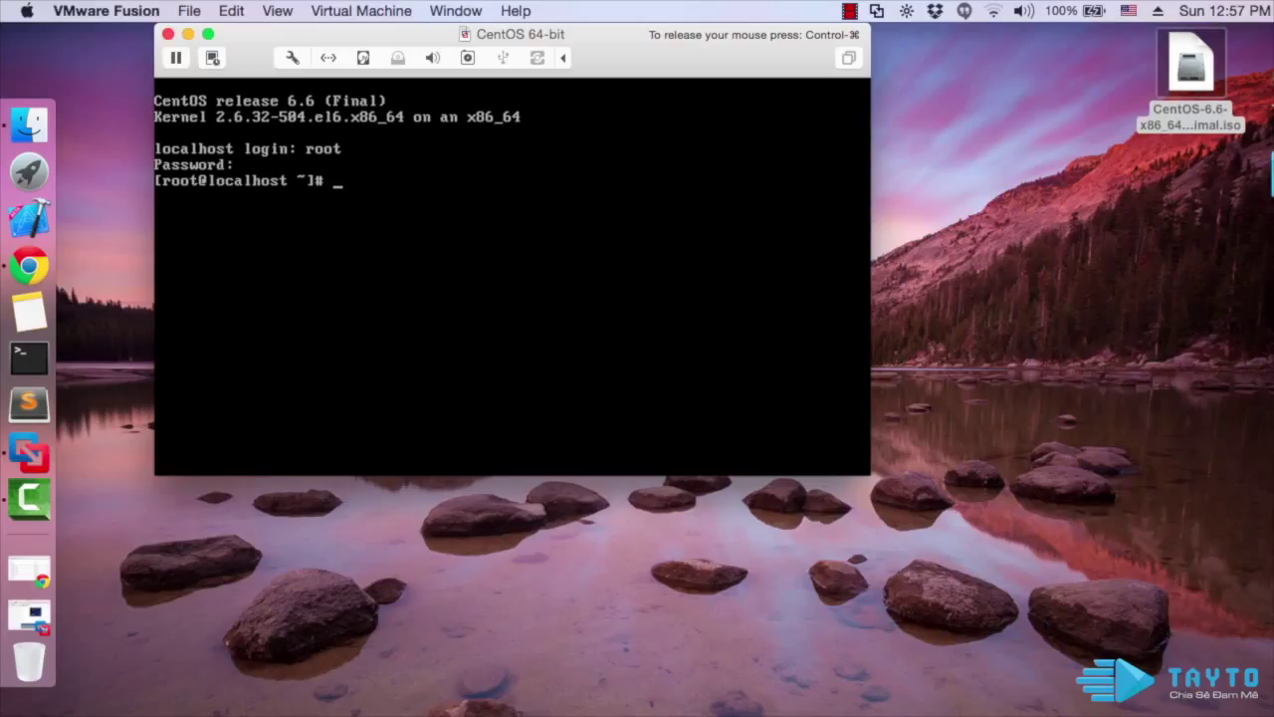
Ping google.com and stop it after 8 replies with 0% packet loss
type("ping google.com")
key("Return")
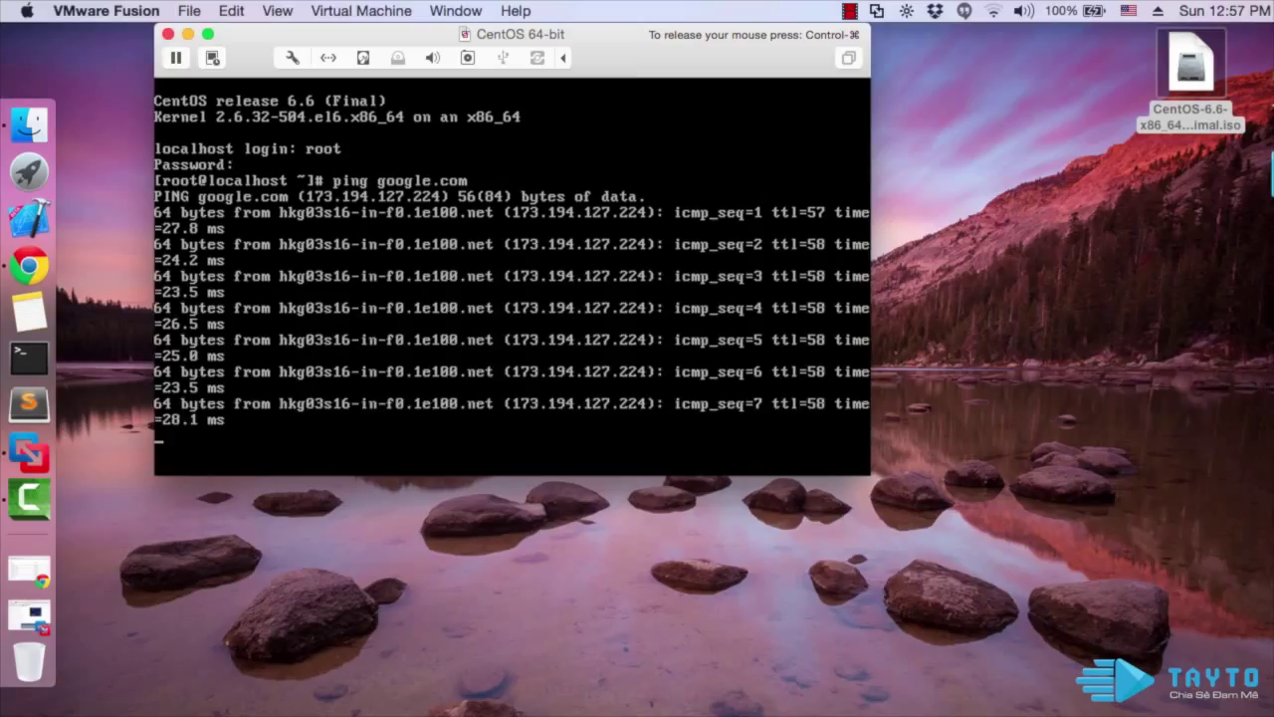
key("ctrl+c")
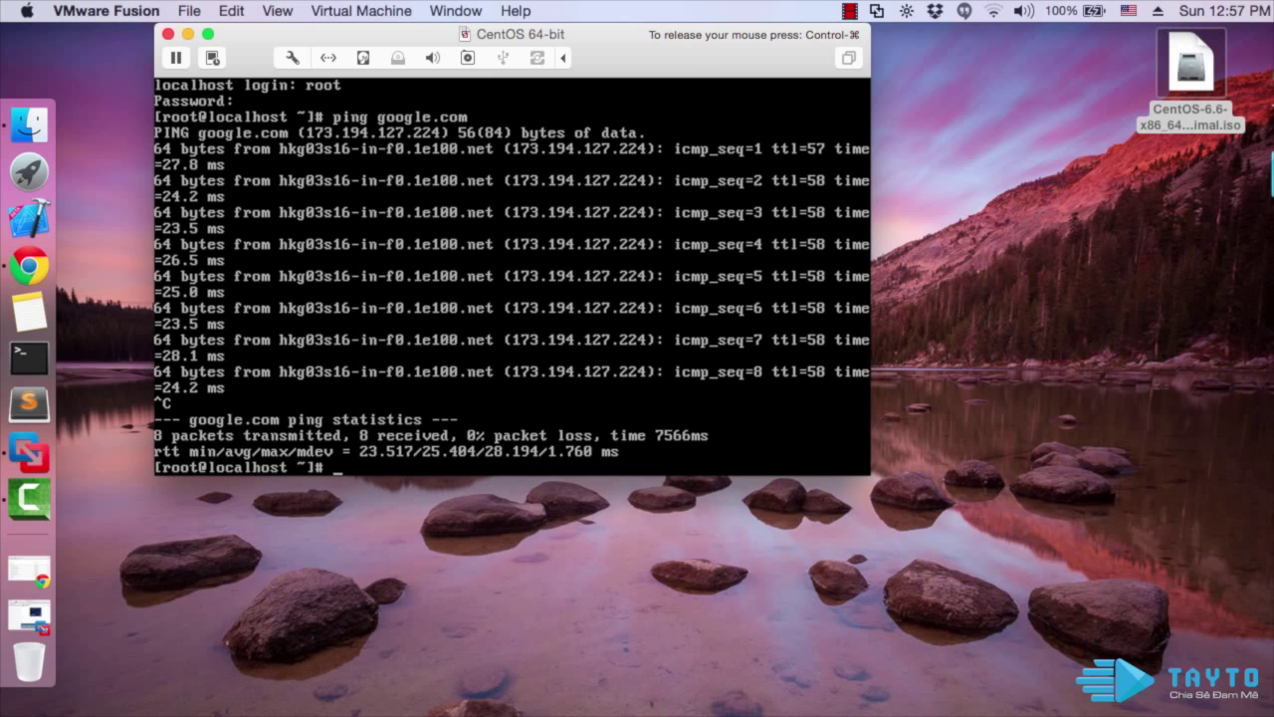